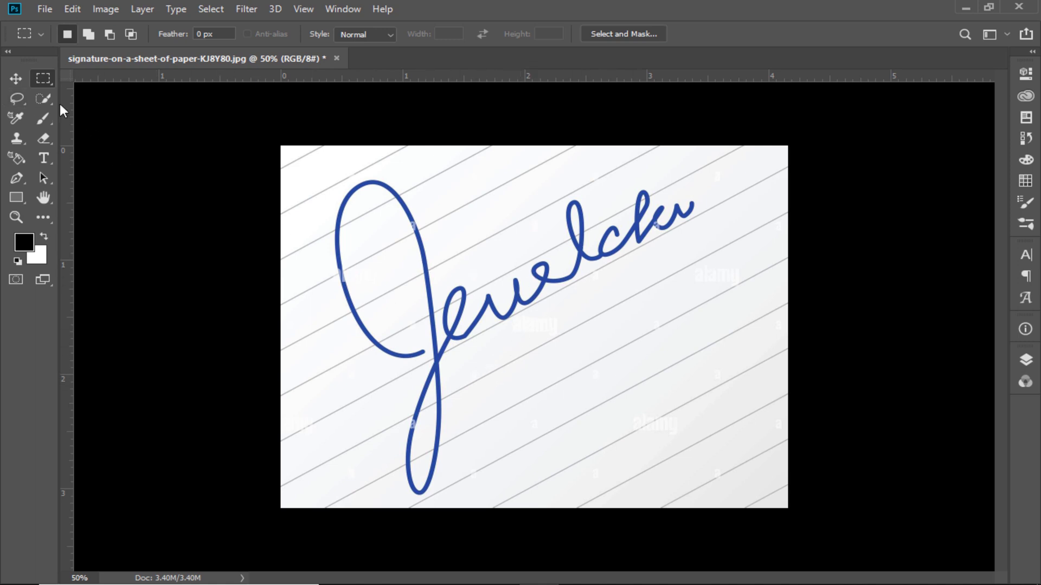
- Measure the tilt with the Ruler tool along a slanted paper line just below the signature
{"action": "left_click", "coordinate": [47, 217]}
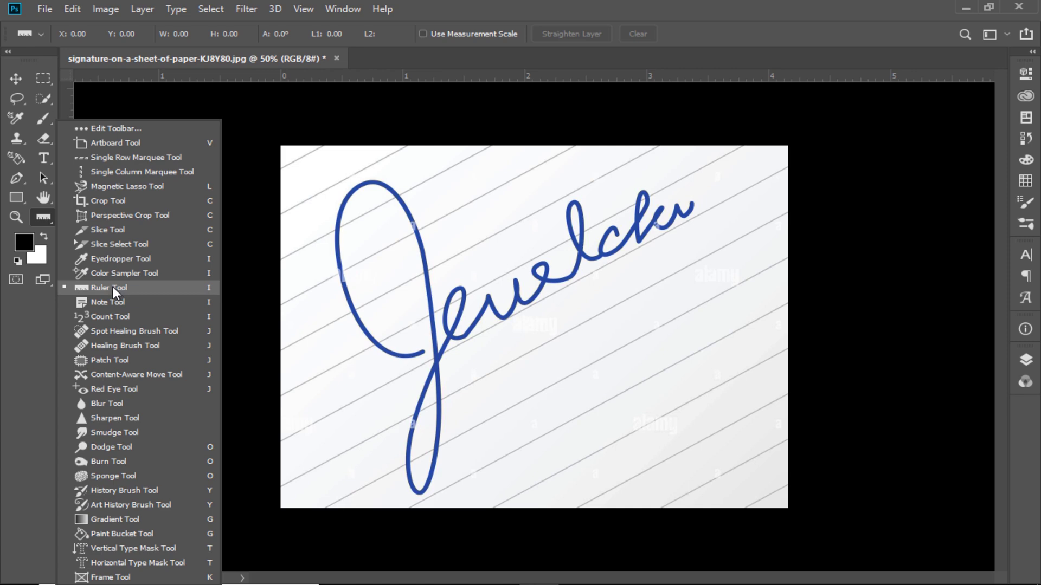
{"action": "left_click", "coordinate": [110, 288]}
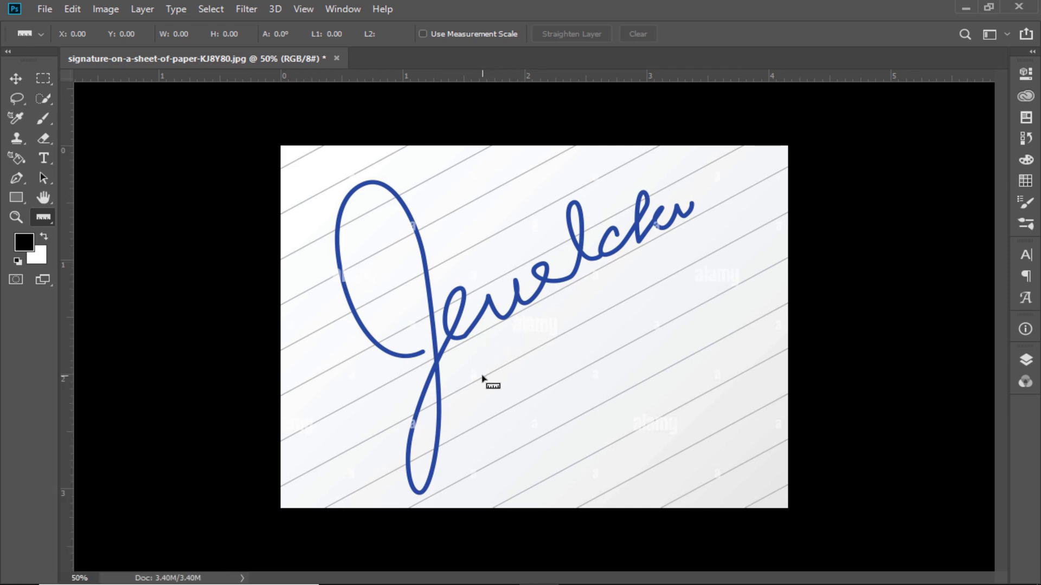
{"action": "mouse_move", "coordinate": [480, 377]}
{"action": "left_mouse_down"}
{"action": "mouse_move", "coordinate": [702, 271]}
{"action": "mouse_move", "coordinate": [753, 232]}
{"action": "left_mouse_up"}
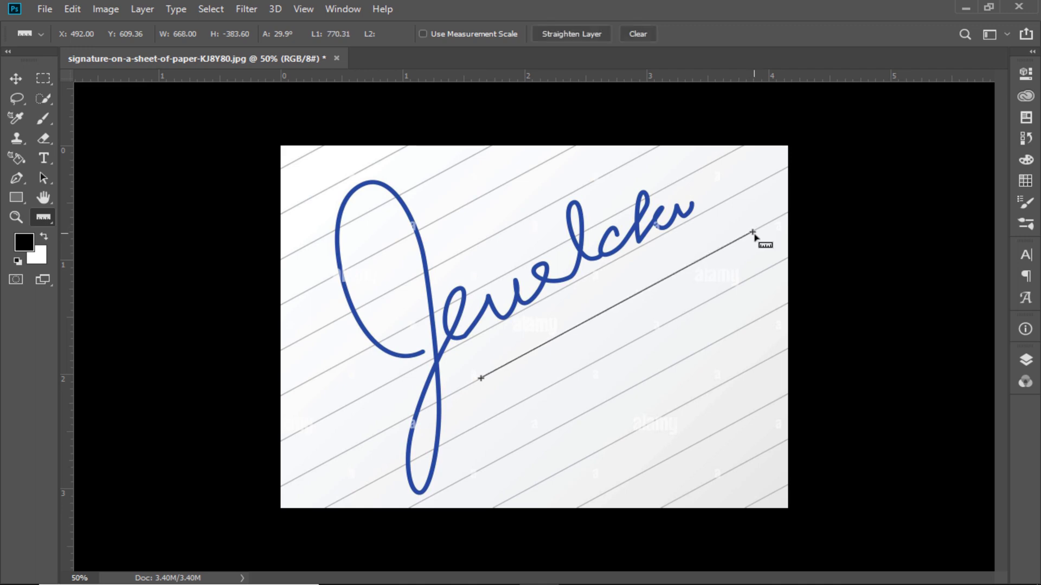
- Rotate the canvas by an arbitrary 29.87° clockwise to level the paper lines
{"action": "left_click", "coordinate": [106, 9]}
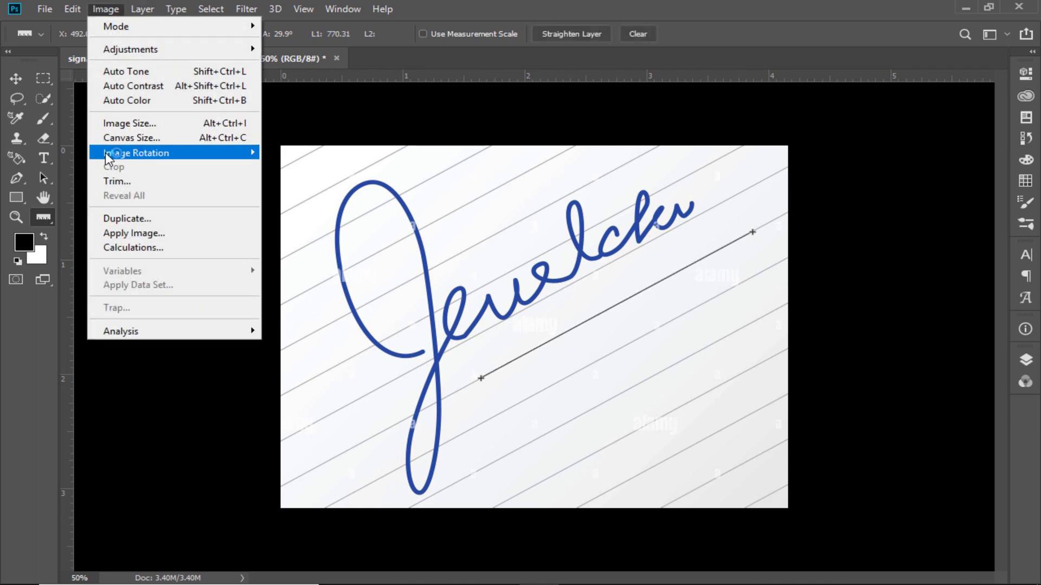
{"action": "mouse_move", "coordinate": [120, 154]}
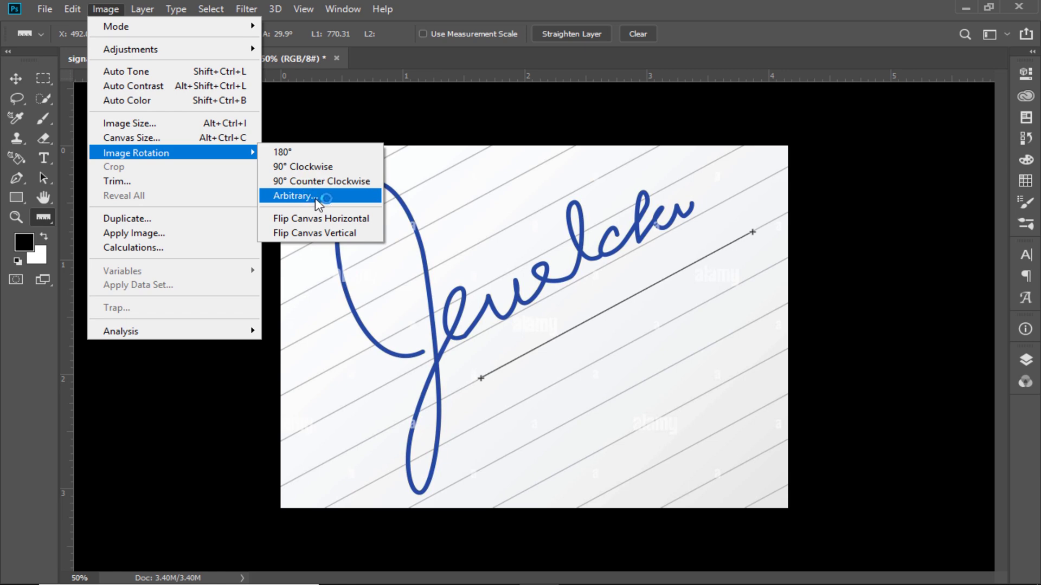
{"action": "left_click", "coordinate": [603, 230]}
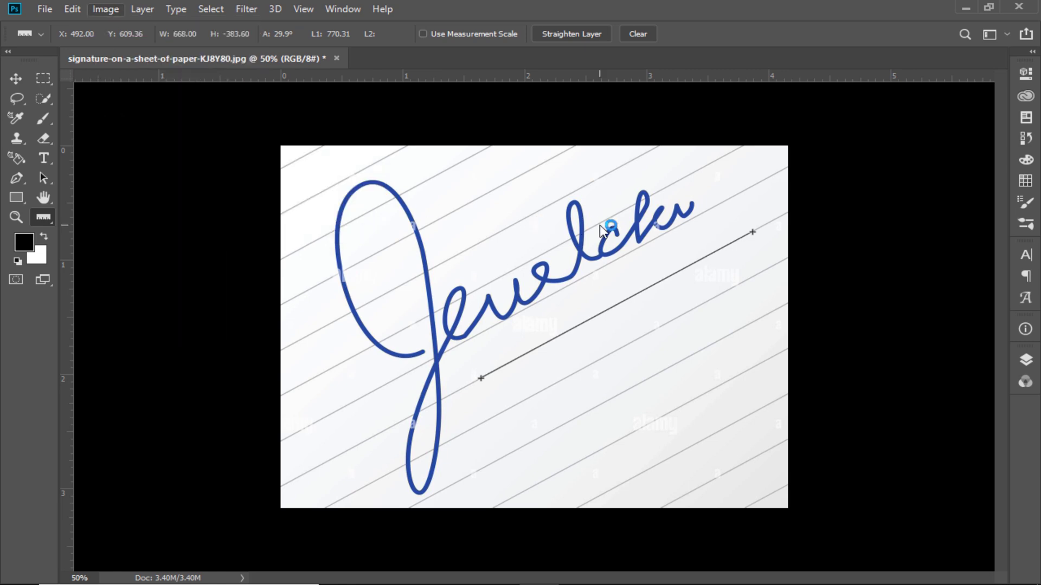
{"action": "key", "text": "alt+i"}
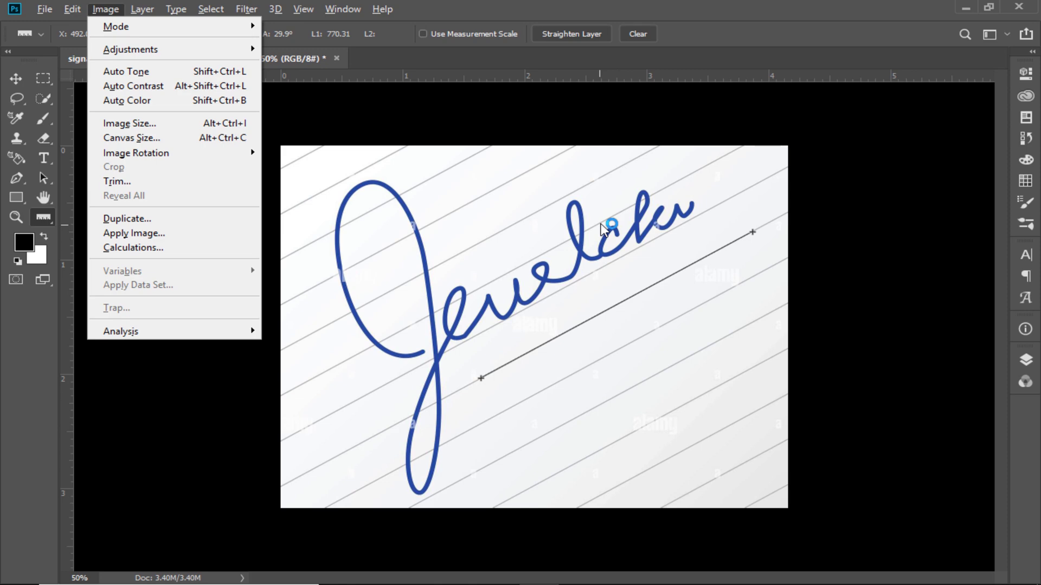
{"action": "key", "text": "g"}
{"action": "key", "text": "a"}
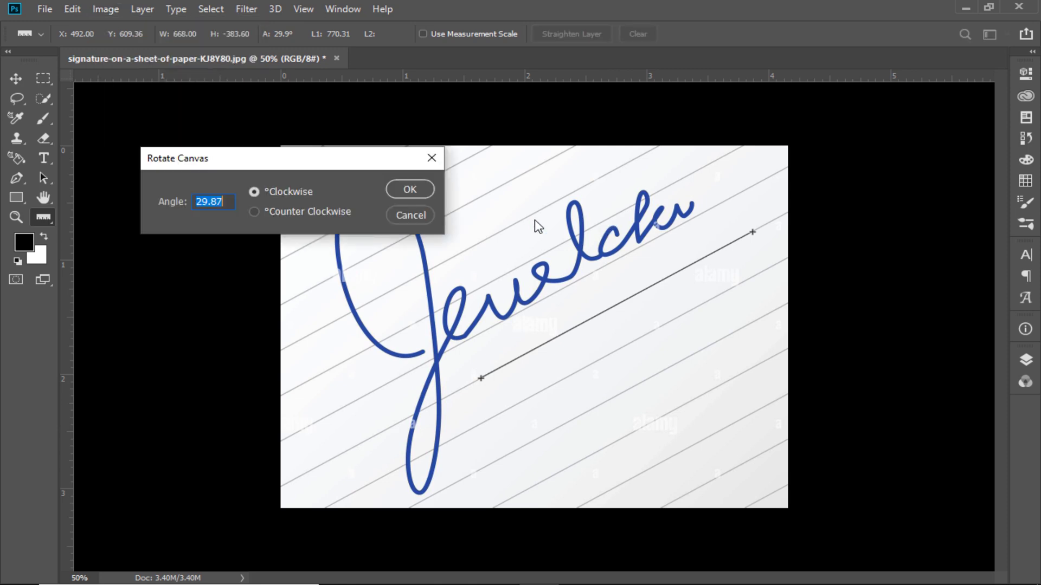
{"action": "left_click", "coordinate": [409, 190]}
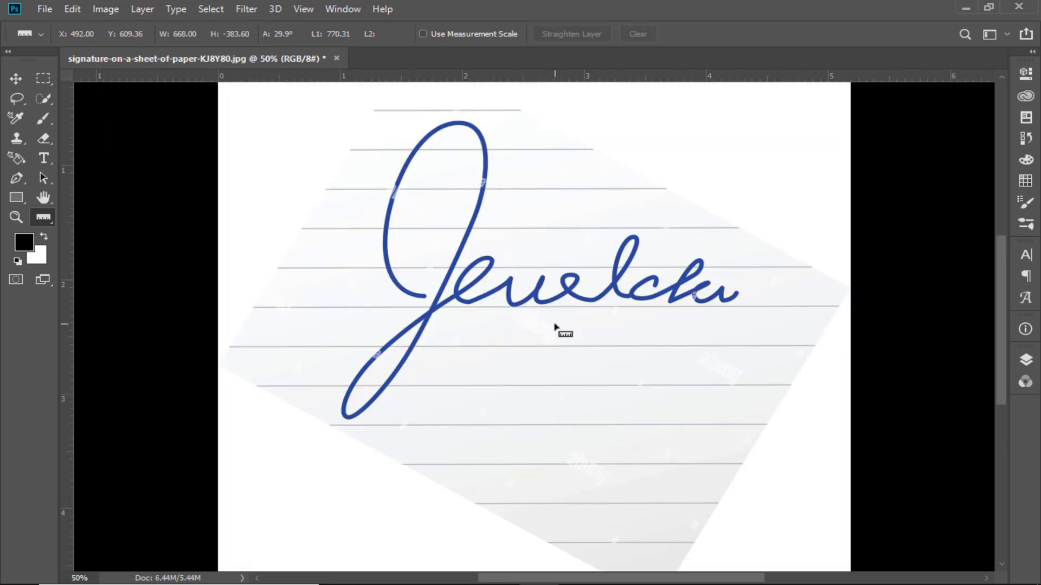
- Select a rectangular area across the full canvas width, enclosing the whole signature
{"action": "key", "text": "ctrl+minus"}
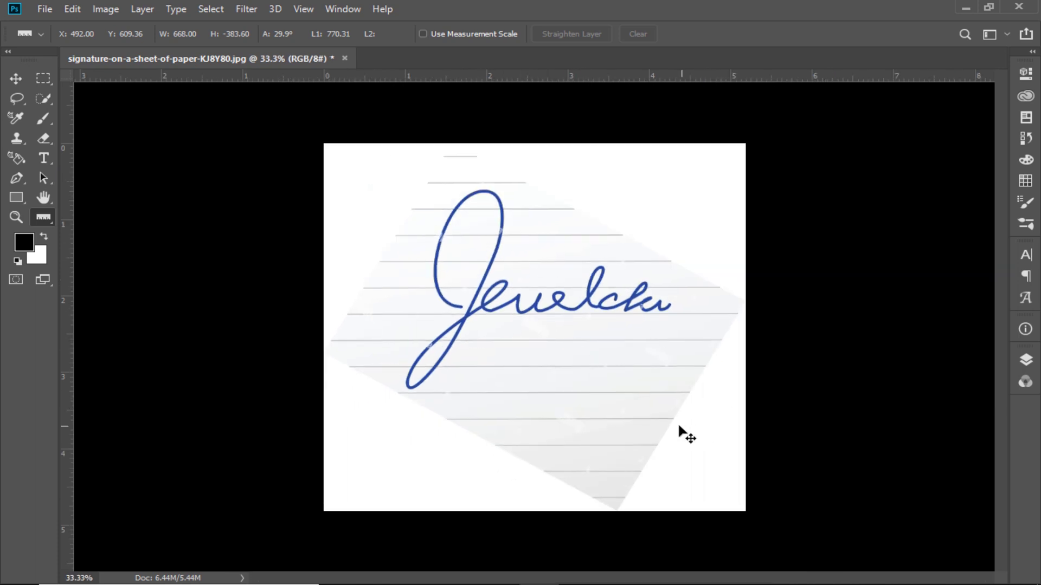
{"action": "key", "text": "ctrl+plus"}
{"action": "left_click_drag", "start_coordinate": [596, 251], "coordinate": [591, 296]}
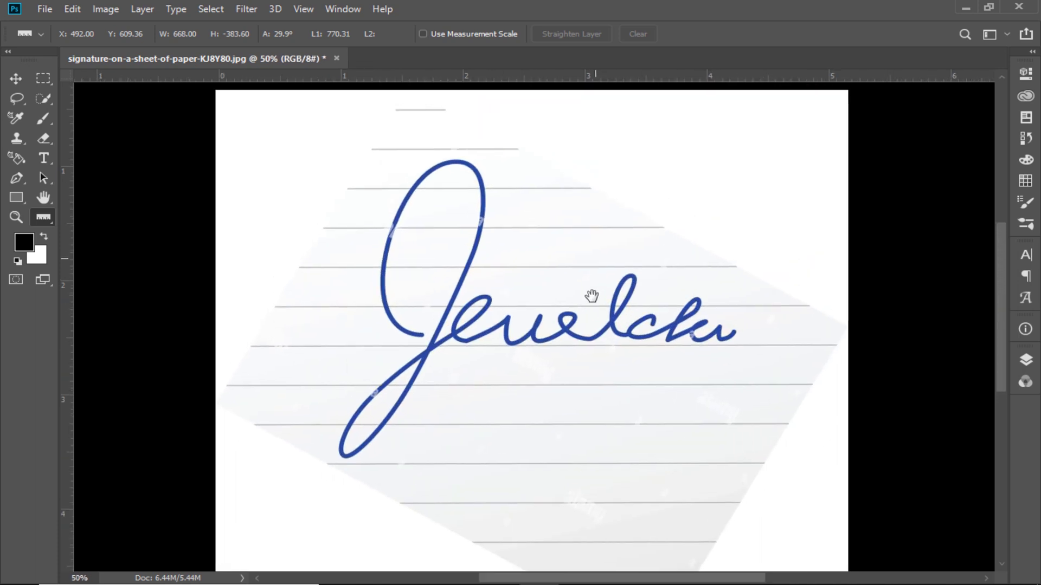
{"action": "key", "text": "m"}
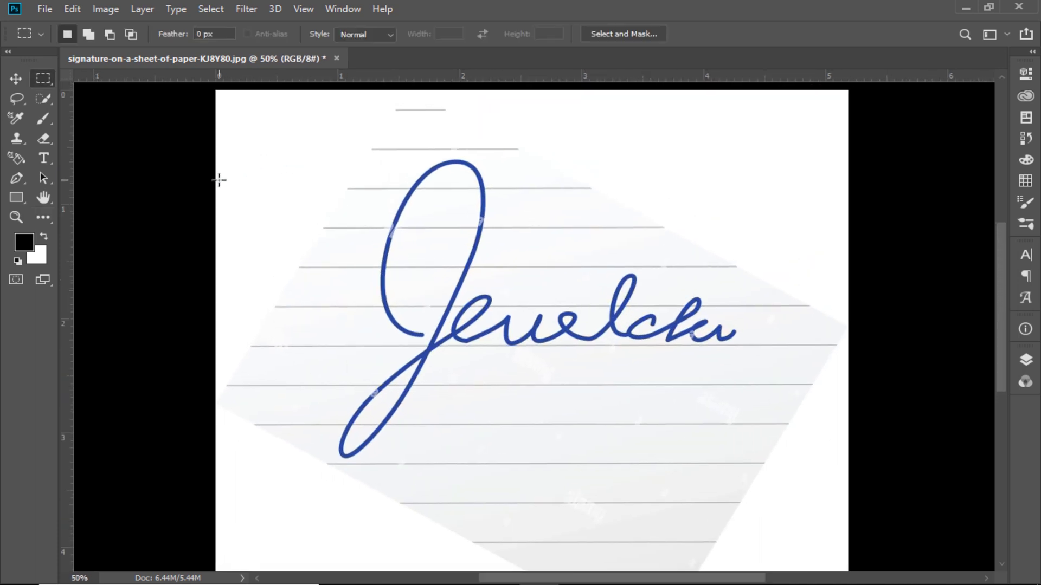
{"action": "left_click_drag", "start_coordinate": [211, 154], "coordinate": [880, 476]}
{"action": "key", "text": "alt+i"}
{"action": "key", "text": "p"}
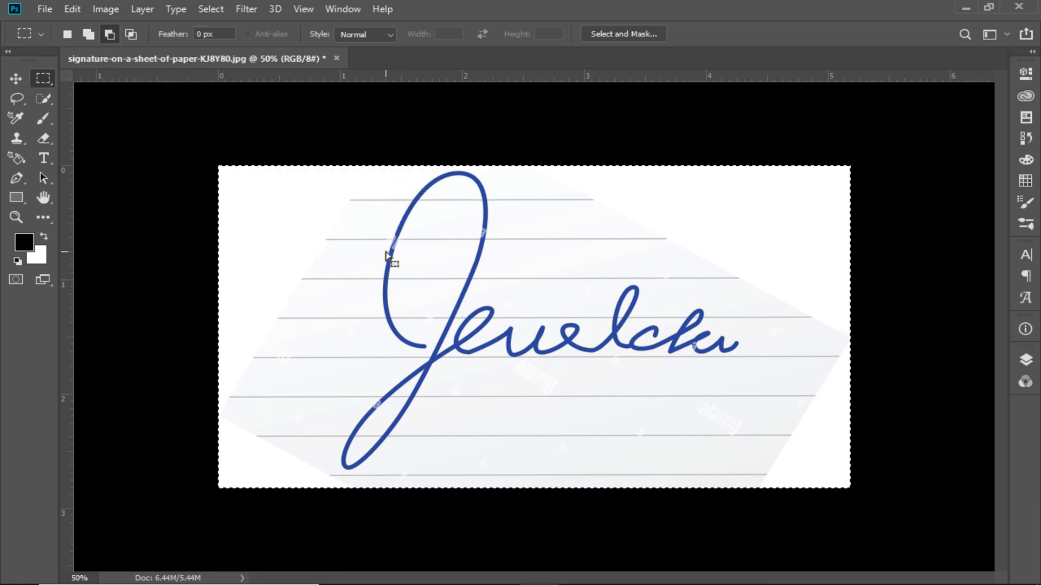
{"action": "key", "text": "ctrl+z"}
- Crop the image to the rectangular selection around the signature and deselect
{"action": "left_click", "coordinate": [103, 11]}
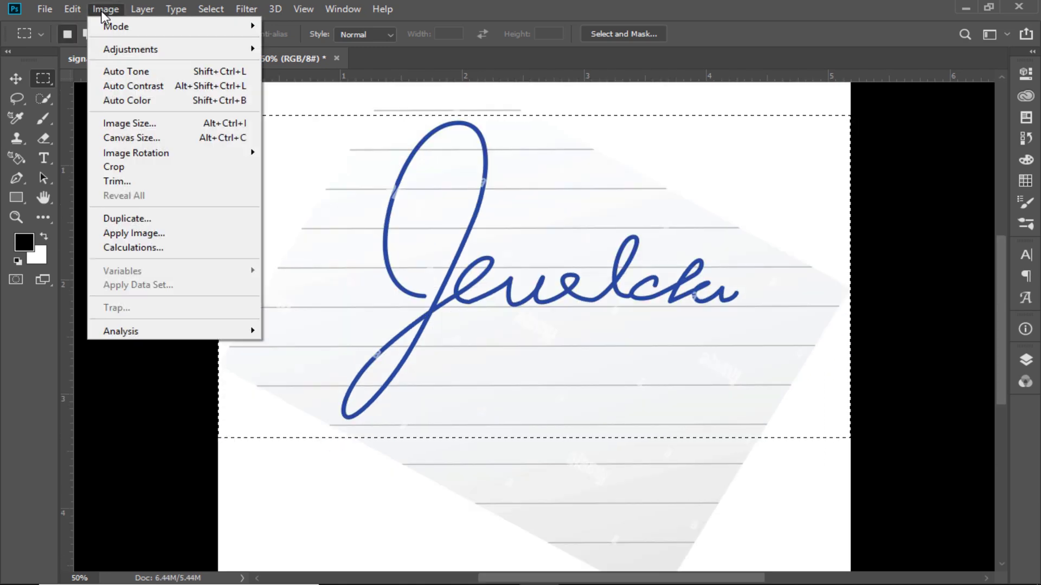
{"action": "left_click", "coordinate": [128, 169]}
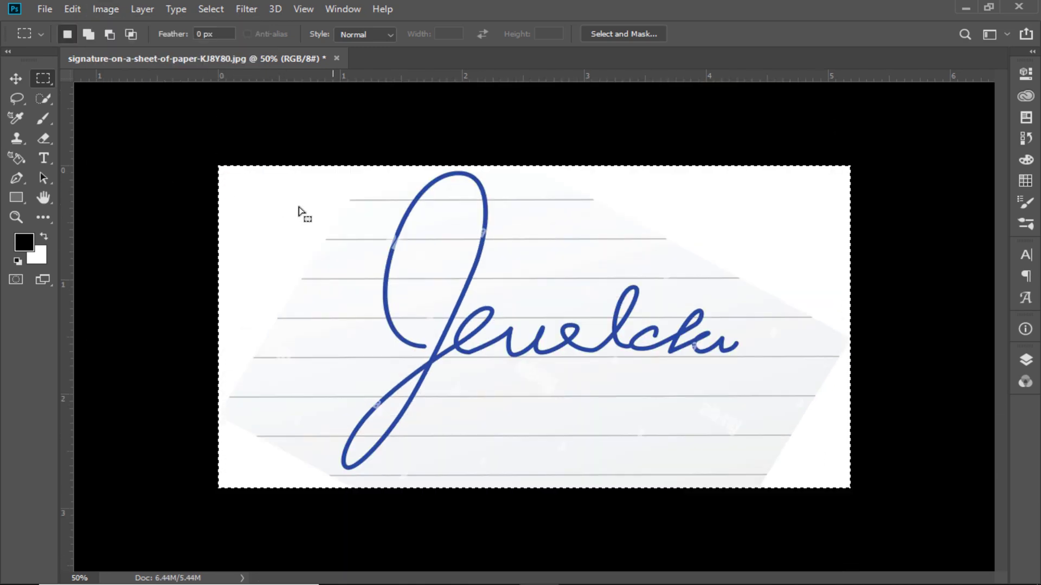
{"action": "key", "text": "ctrl+d"}
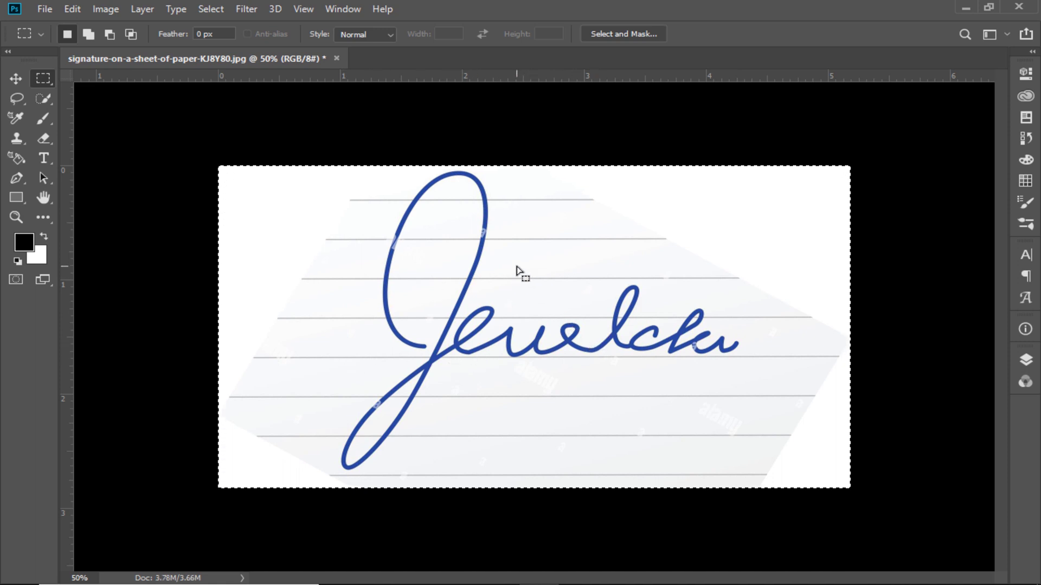
- Isolate the Red channel and duplicate it as a new channel
{"action": "left_click", "coordinate": [1026, 360]}
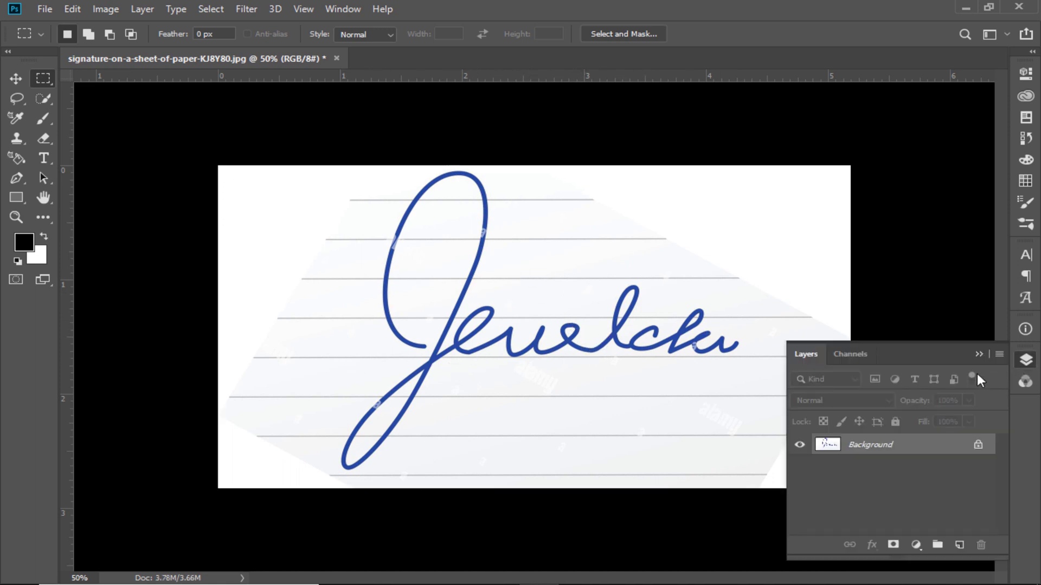
{"action": "left_click", "coordinate": [850, 356]}
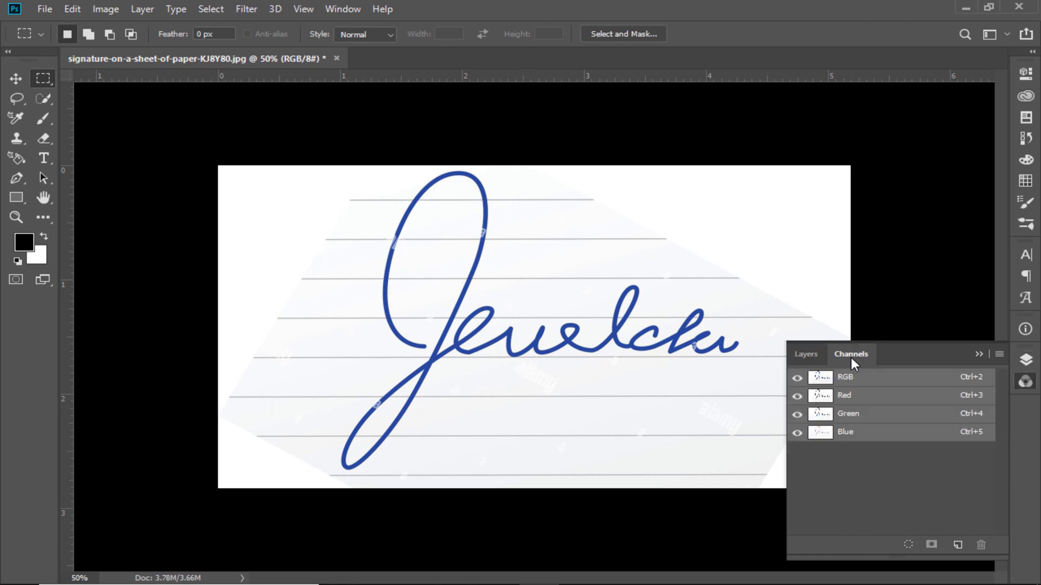
{"action": "left_click", "coordinate": [847, 398]}
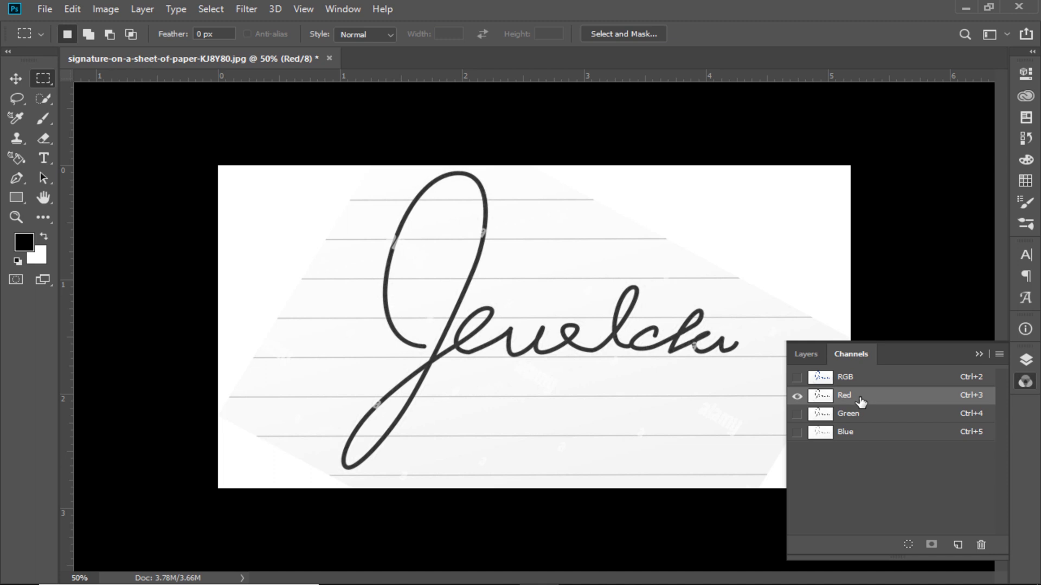
{"action": "left_click_drag", "start_coordinate": [877, 406], "coordinate": [960, 544]}
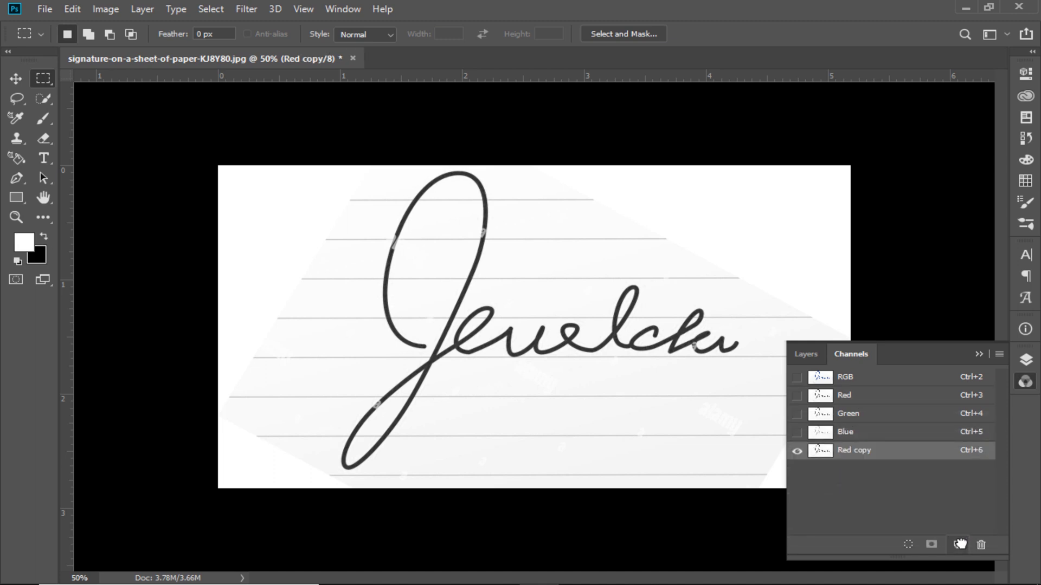
- Apply Curves to the Red copy channel with white input 145 and black input 84, removing the paper lines
{"action": "left_click", "coordinate": [104, 9]}
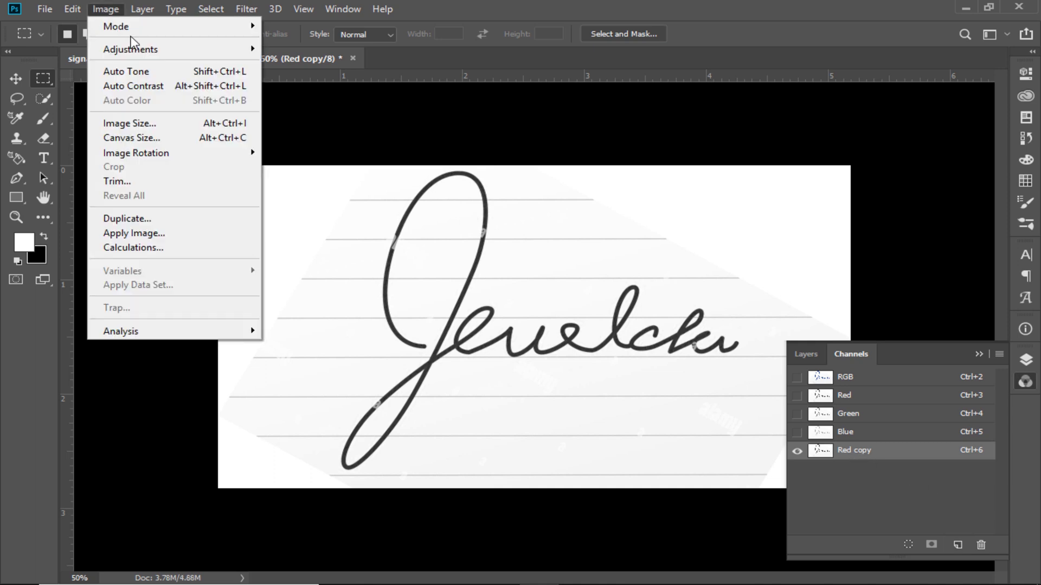
{"action": "mouse_move", "coordinate": [135, 49]}
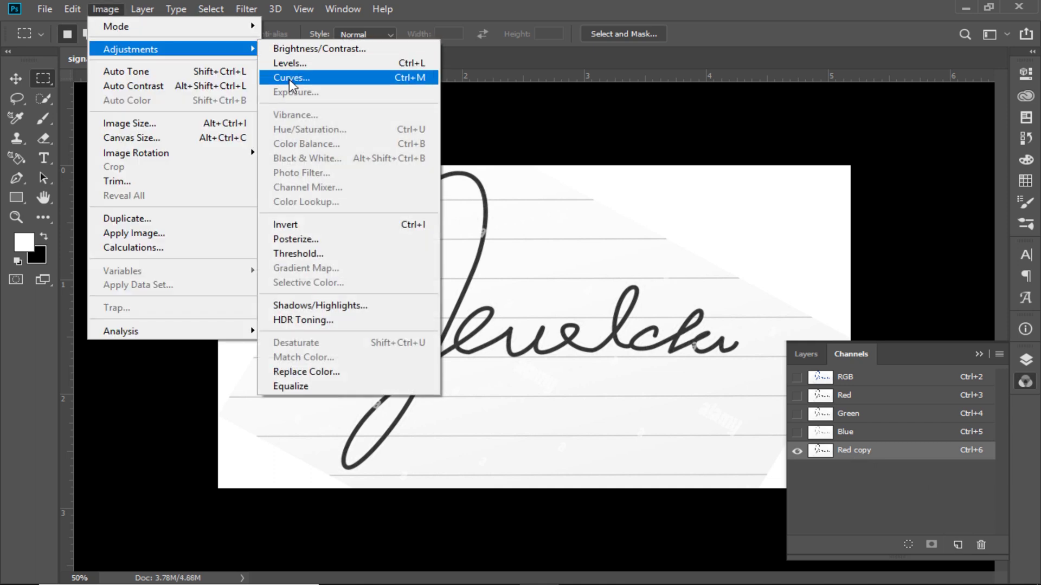
{"action": "left_click", "coordinate": [308, 79]}
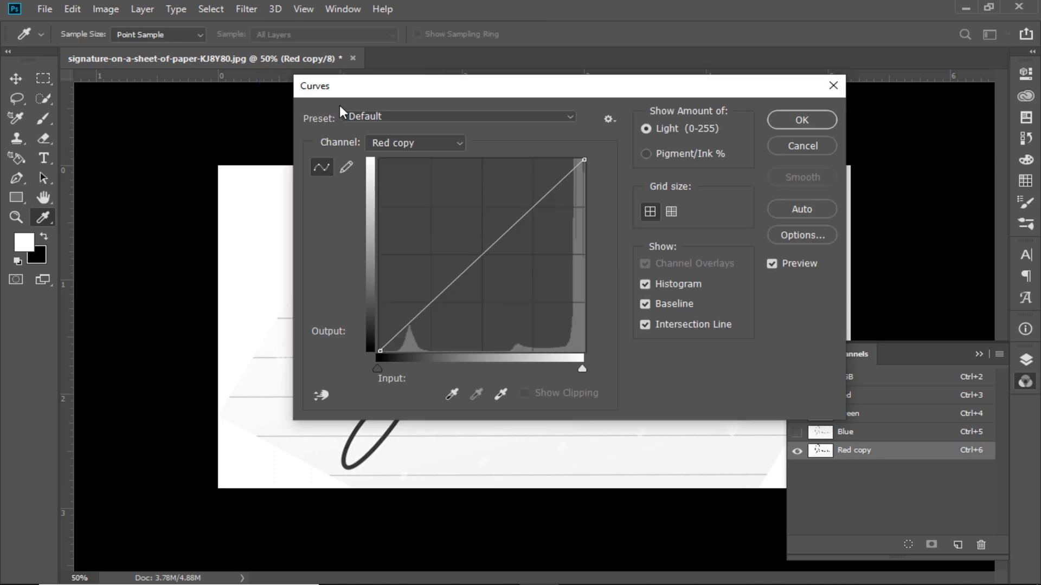
{"action": "mouse_move", "coordinate": [394, 91]}
{"action": "left_mouse_down"}
{"action": "mouse_move", "coordinate": [727, 51]}
{"action": "mouse_move", "coordinate": [721, 34]}
{"action": "left_mouse_up"}
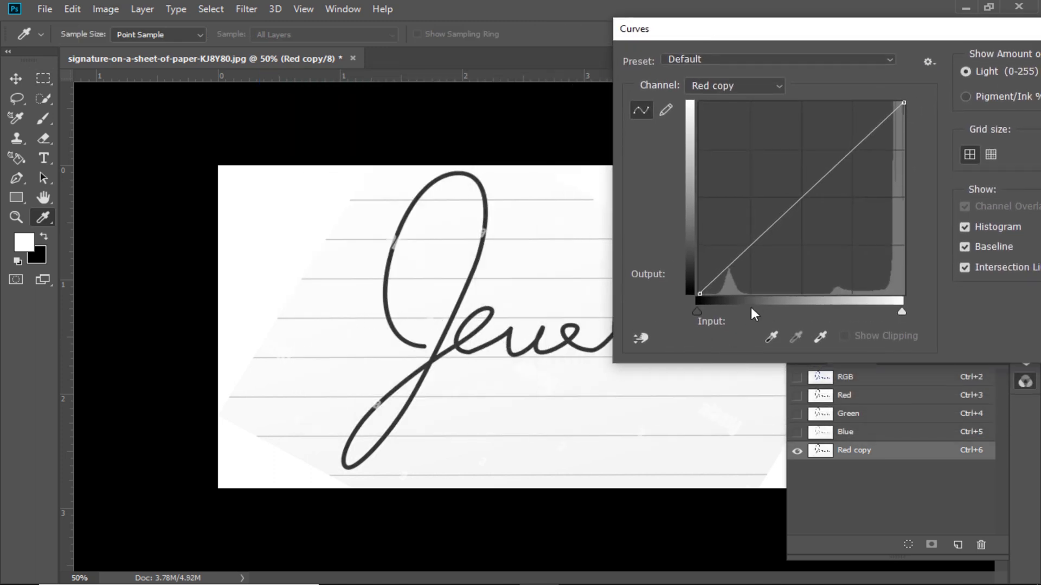
{"action": "mouse_move", "coordinate": [703, 312]}
{"action": "left_mouse_down"}
{"action": "mouse_move", "coordinate": [755, 312]}
{"action": "mouse_move", "coordinate": [696, 312]}
{"action": "left_mouse_up"}
{"action": "left_click_drag", "start_coordinate": [903, 312], "coordinate": [813, 313]}
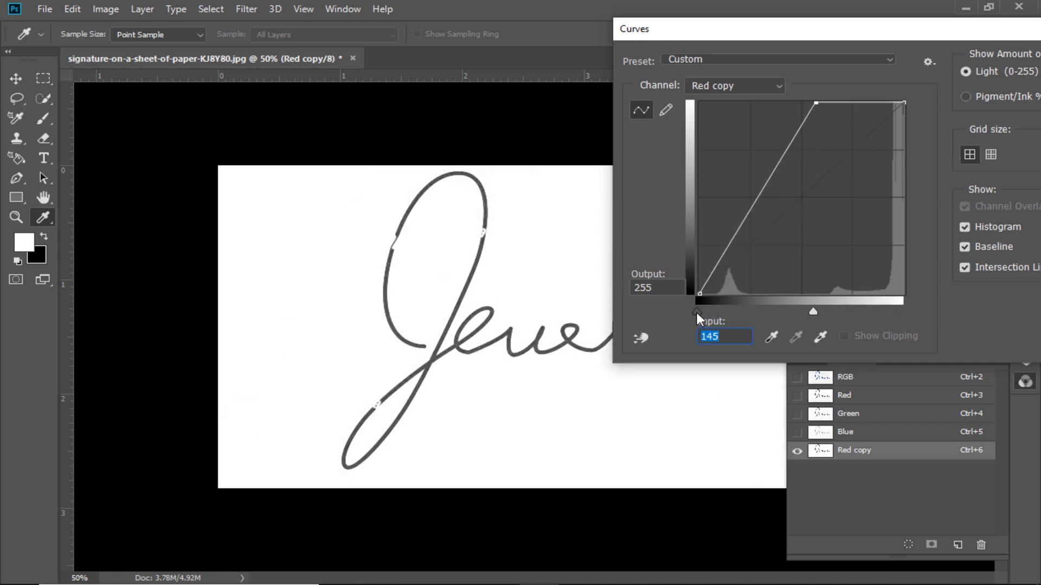
{"action": "left_click_drag", "start_coordinate": [697, 312], "coordinate": [765, 311]}
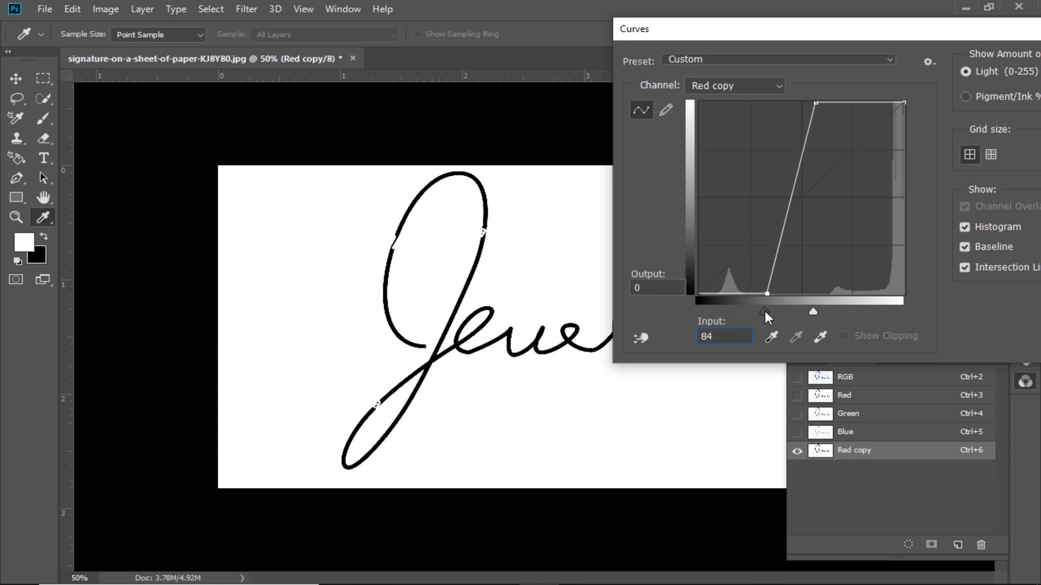
{"action": "left_click_drag", "start_coordinate": [873, 30], "coordinate": [501, 75]}
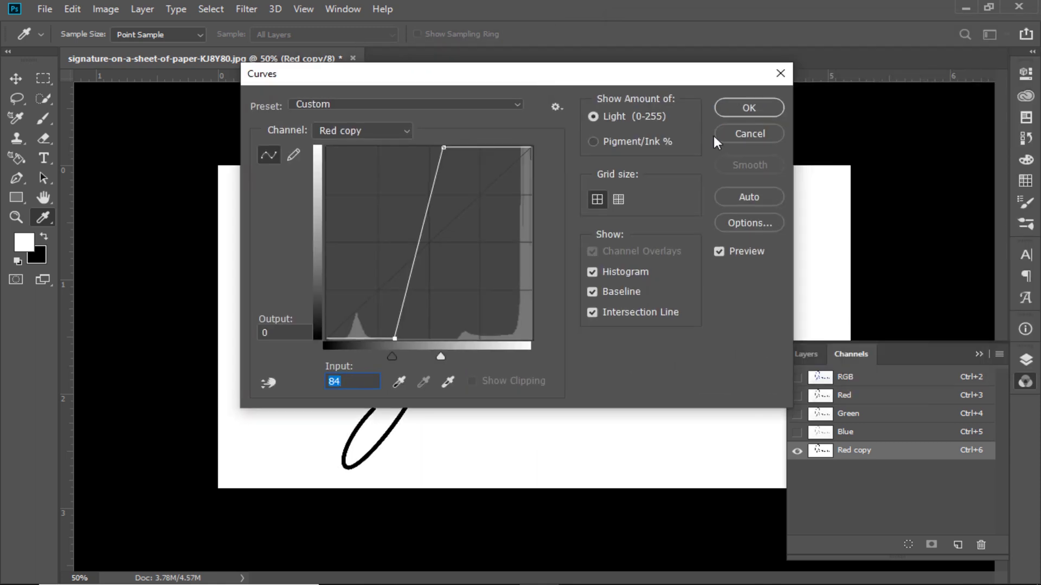
{"action": "left_click", "coordinate": [754, 111]}
- Load the Red copy channel as a selection and delete that channel
{"action": "key", "text": "m"}
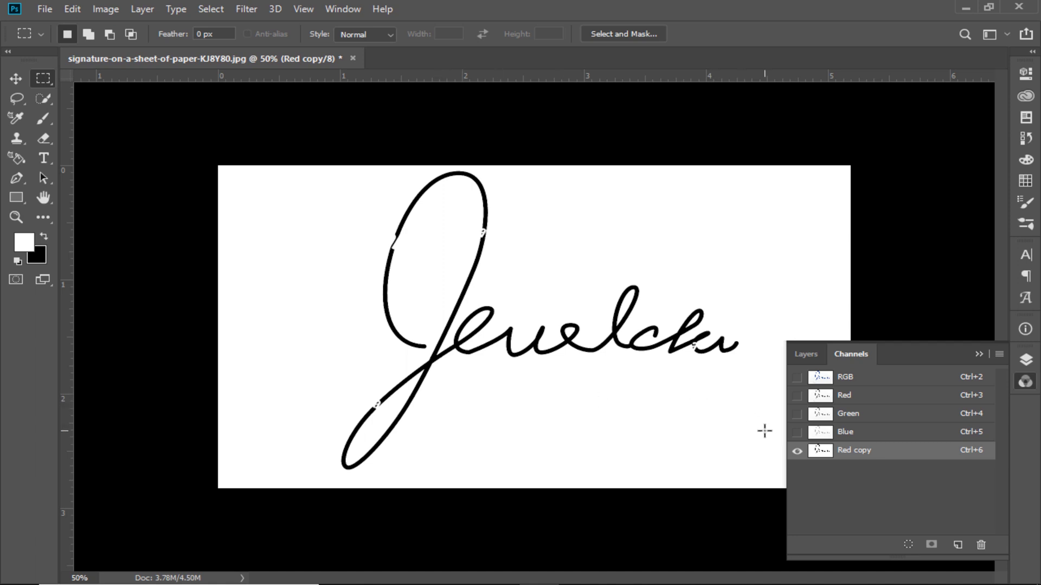
{"action": "left_click", "coordinate": [909, 545]}
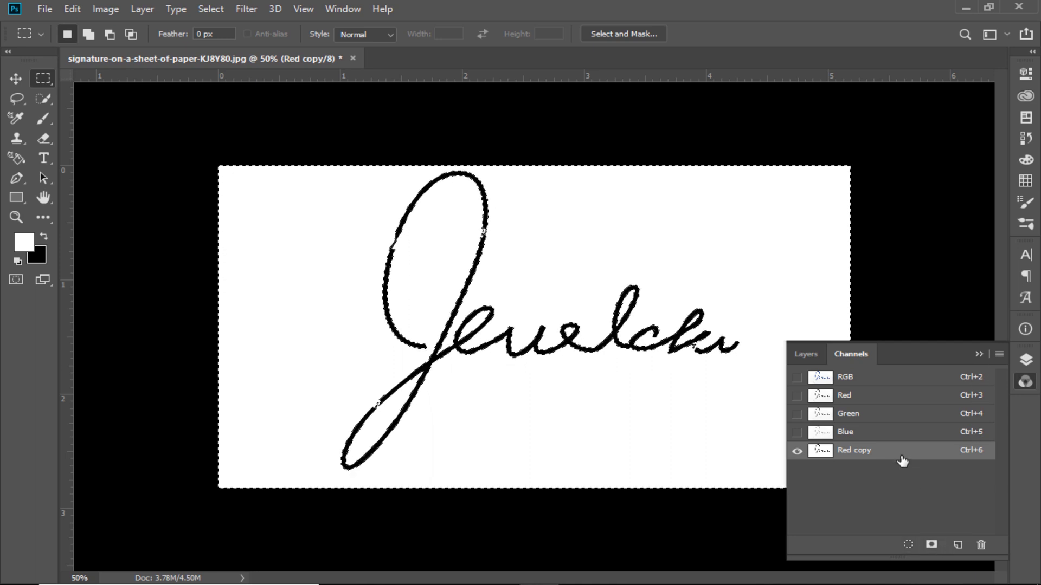
{"action": "left_click_drag", "start_coordinate": [900, 451], "coordinate": [981, 545]}
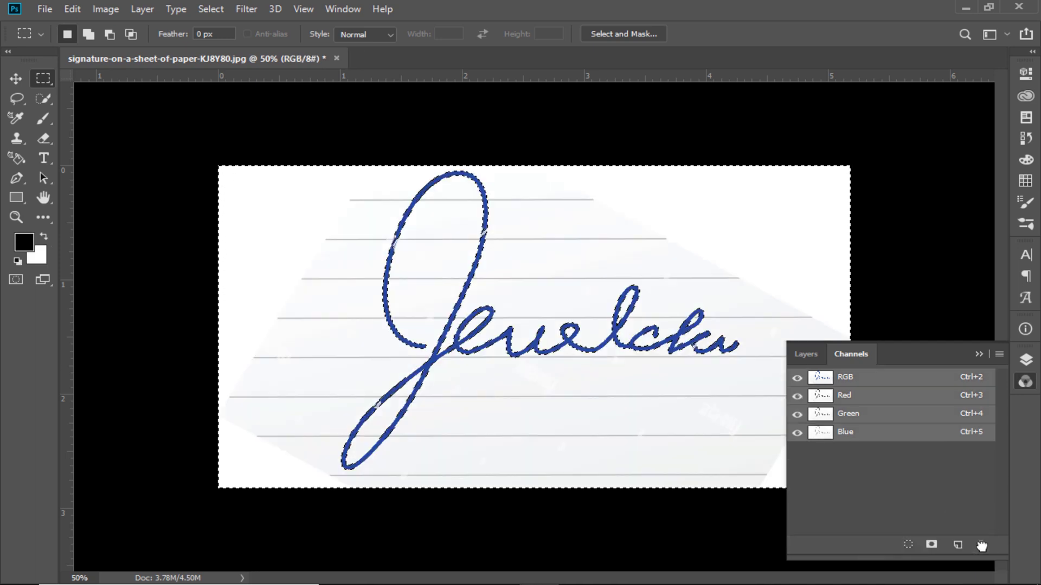
- Invert the selection to the signature strokes and refine it with Quick Selection where the watermark breaks the strokes
{"action": "left_click", "coordinate": [979, 354]}
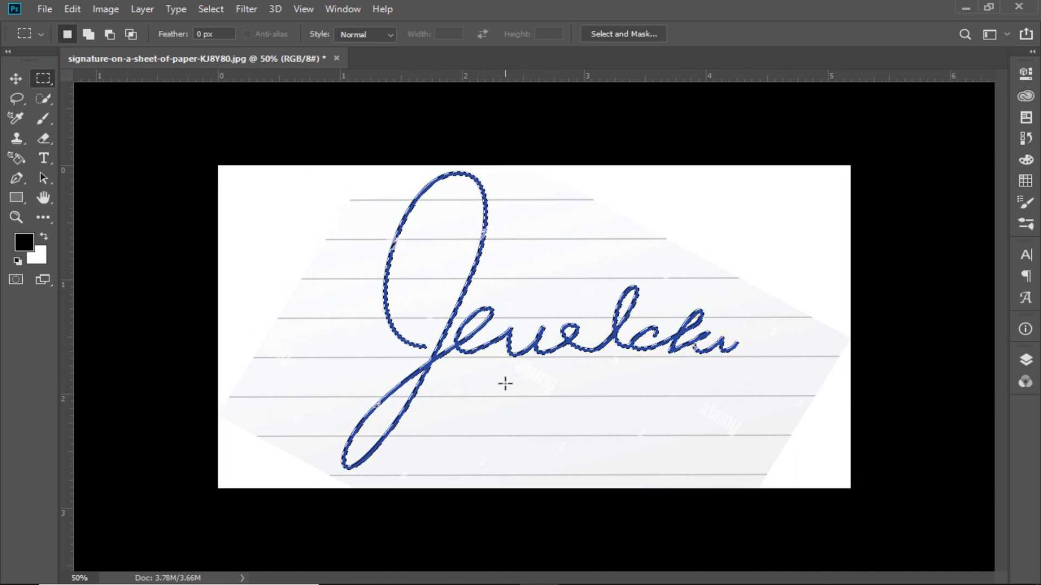
{"action": "scroll", "coordinate": [488, 390], "scroll_direction": "up", "scroll_amount": 5}
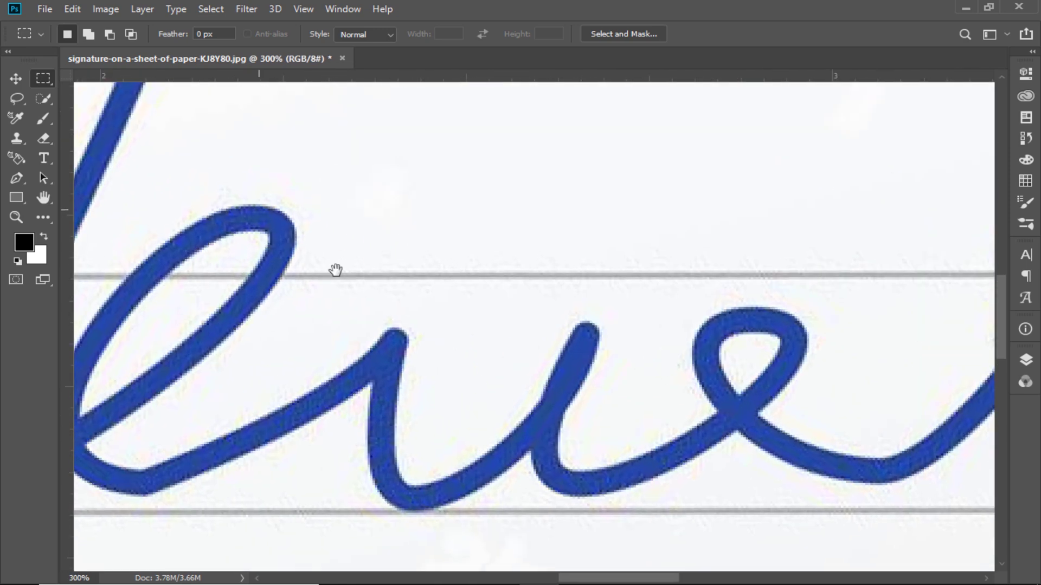
{"action": "left_click_drag", "start_coordinate": [501, 393], "coordinate": [525, 434]}
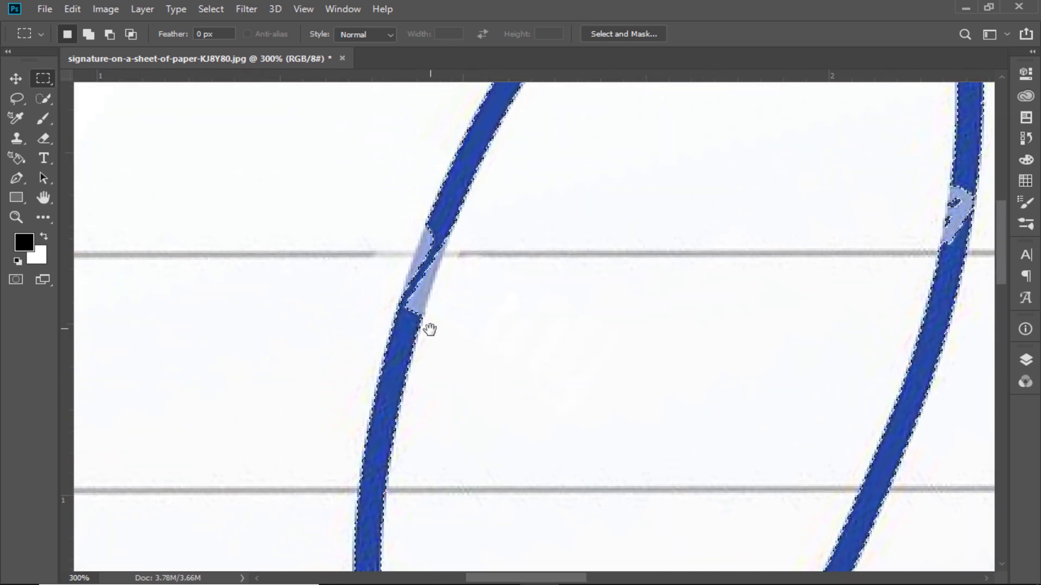
{"action": "key", "text": "ctrl+plus"}
{"action": "left_click_drag", "start_coordinate": [374, 281], "coordinate": [395, 336]}
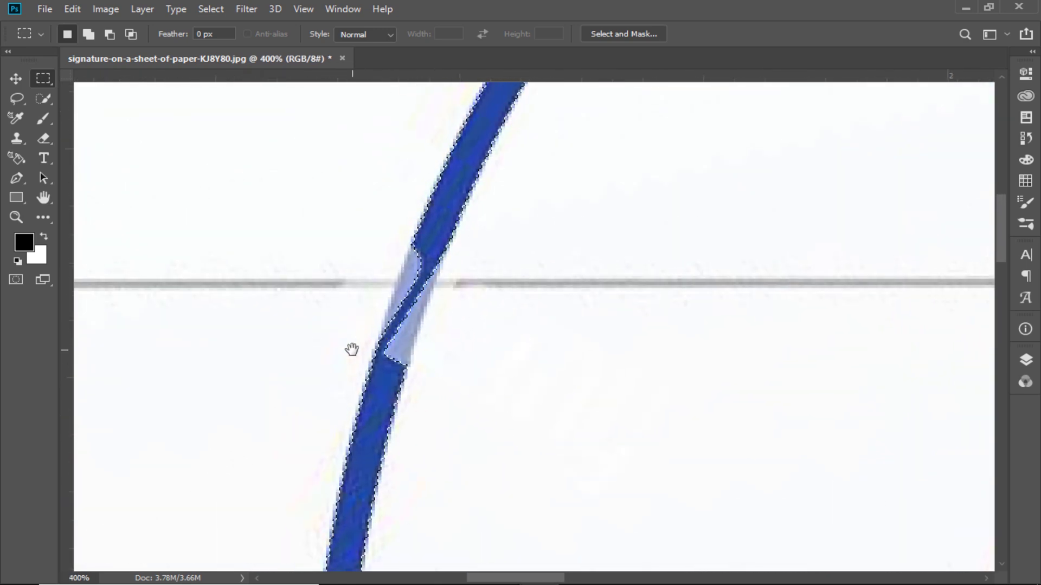
{"action": "left_click", "coordinate": [43, 99]}
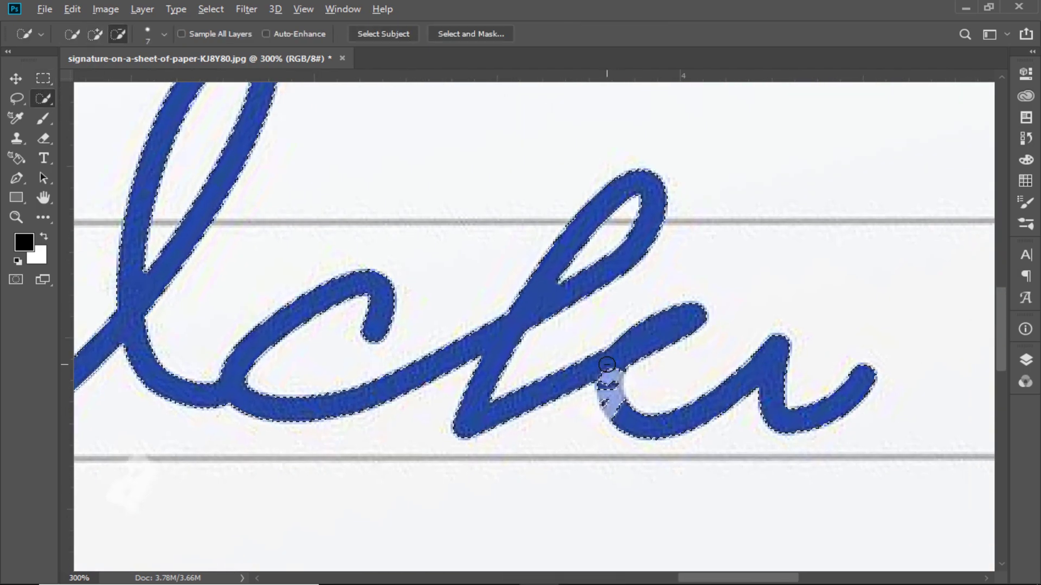
{"action": "key", "text": "ctrl+minus"}
{"action": "key", "text": "ctrl+minus"}
{"action": "key", "text": "ctrl+minus"}
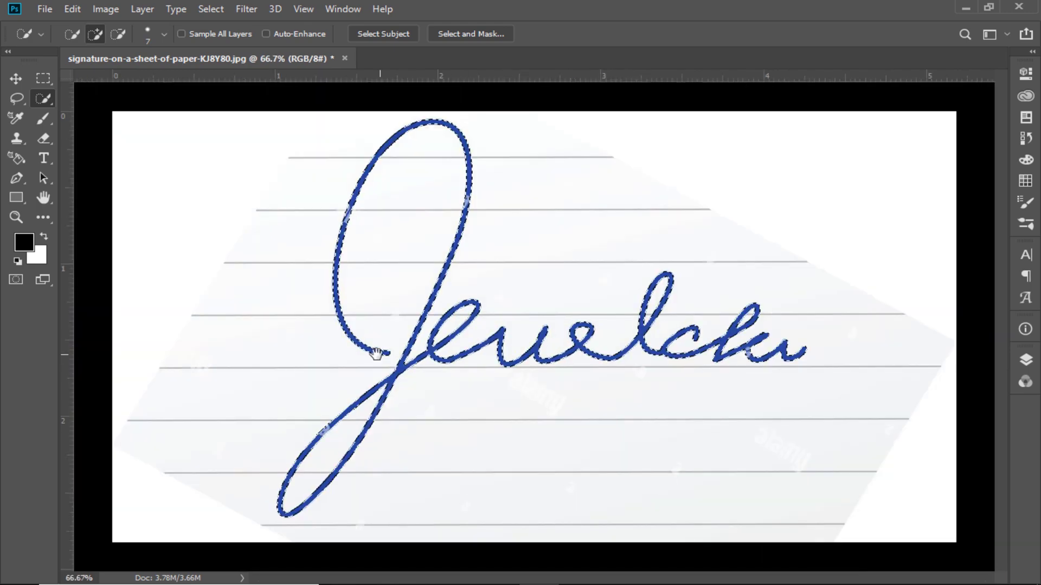
- Add a Solid Color fill layer from the signature selection, using dark red 6b0000
{"action": "key", "text": "ctrl+plus"}
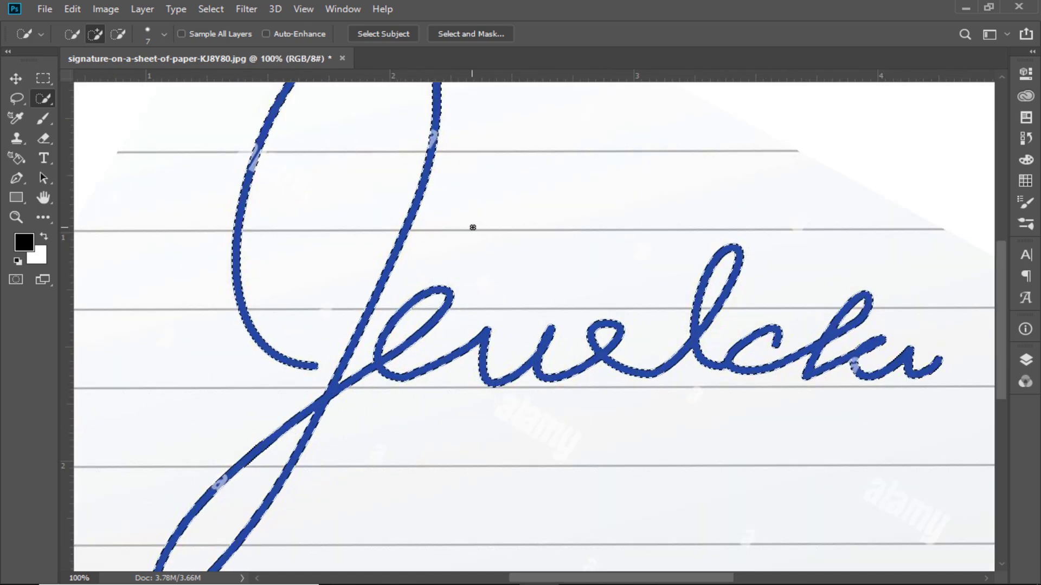
{"action": "key", "text": "ctrl+minus"}
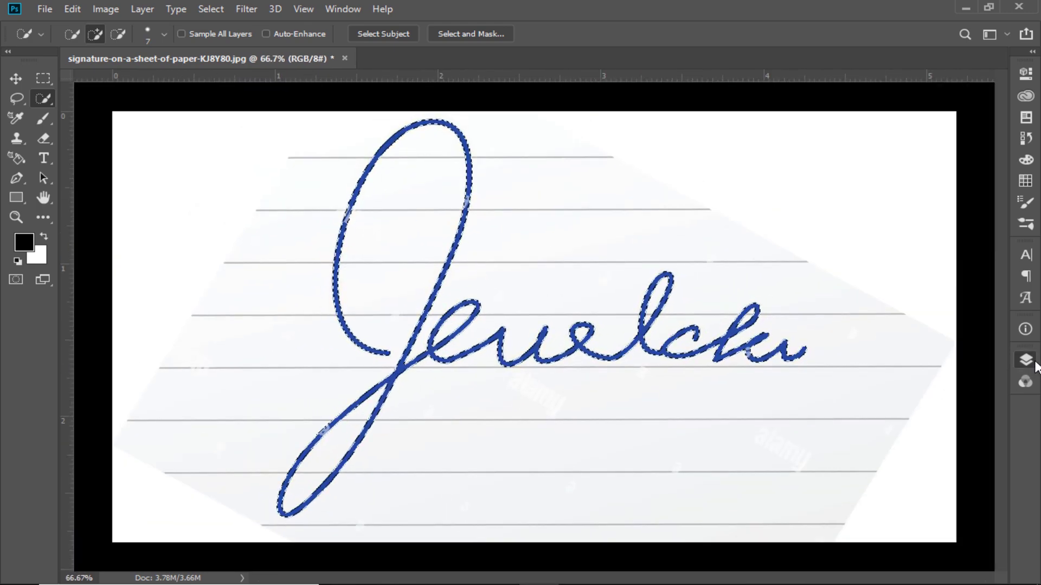
{"action": "left_click", "coordinate": [1033, 362]}
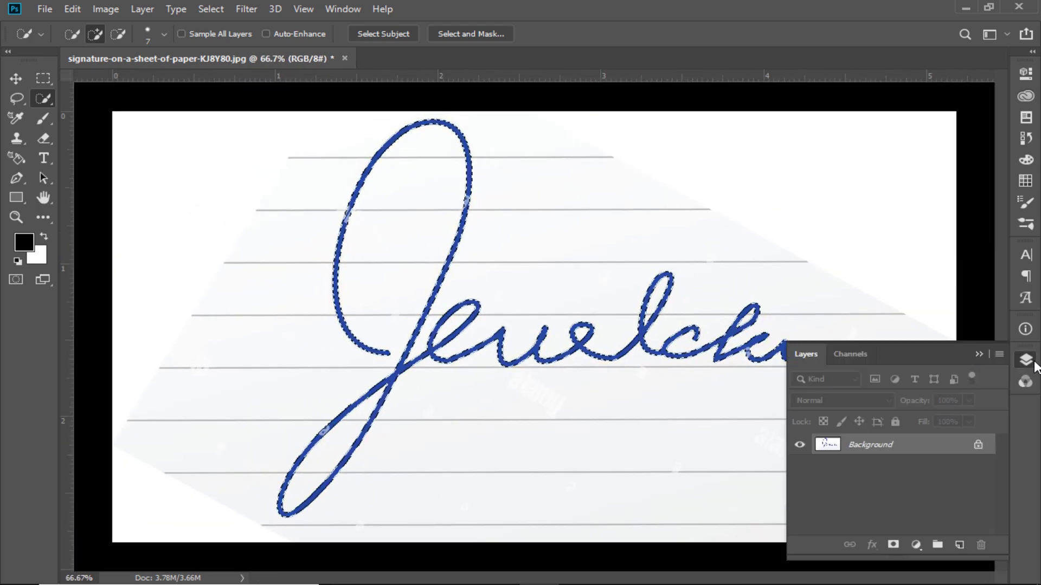
{"action": "left_click", "coordinate": [917, 544]}
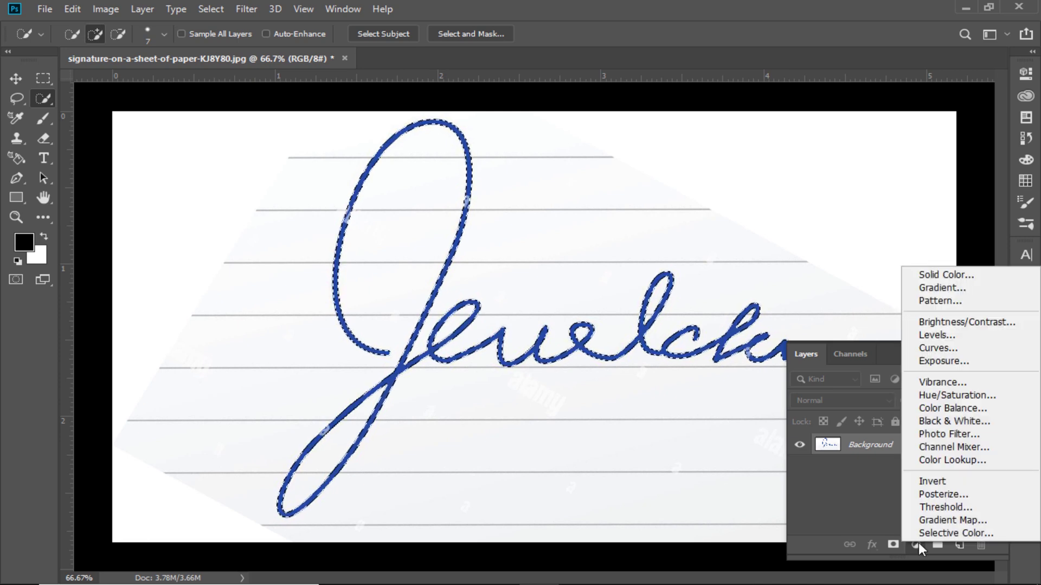
{"action": "left_click", "coordinate": [944, 278]}
{"action": "left_click_drag", "start_coordinate": [727, 135], "coordinate": [811, 88]}
{"action": "left_click_drag", "start_coordinate": [785, 210], "coordinate": [826, 198]}
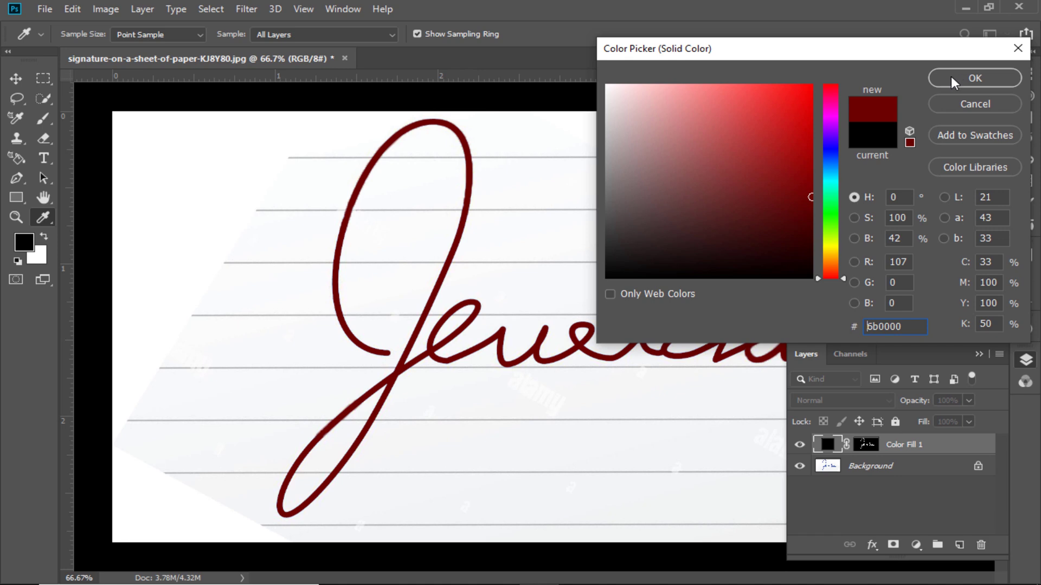
{"action": "left_click", "coordinate": [965, 77]}
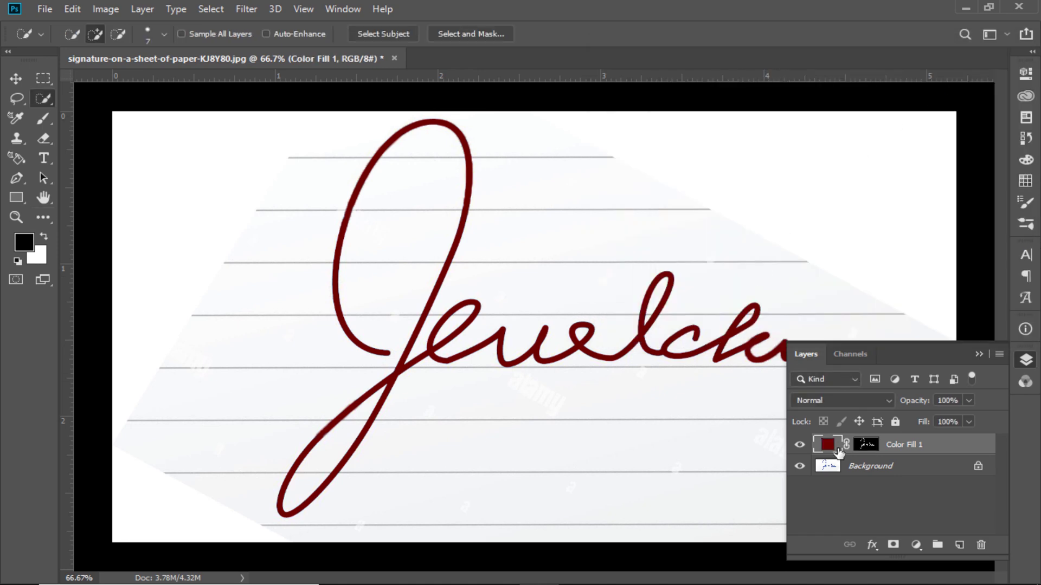
- Change the signature fill layer's color to black (000000)
{"action": "double_click", "coordinate": [828, 446]}
{"action": "left_click_drag", "start_coordinate": [713, 222], "coordinate": [813, 279]}
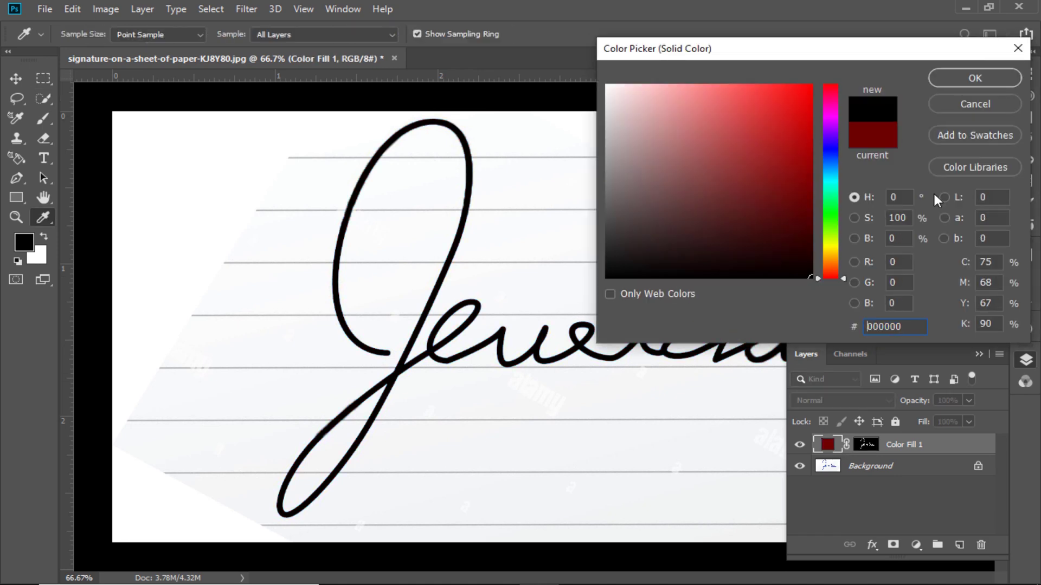
{"action": "left_click", "coordinate": [949, 84]}
- Delete the Background layer, leaving the signature fill on transparency
{"action": "left_click", "coordinate": [874, 473]}
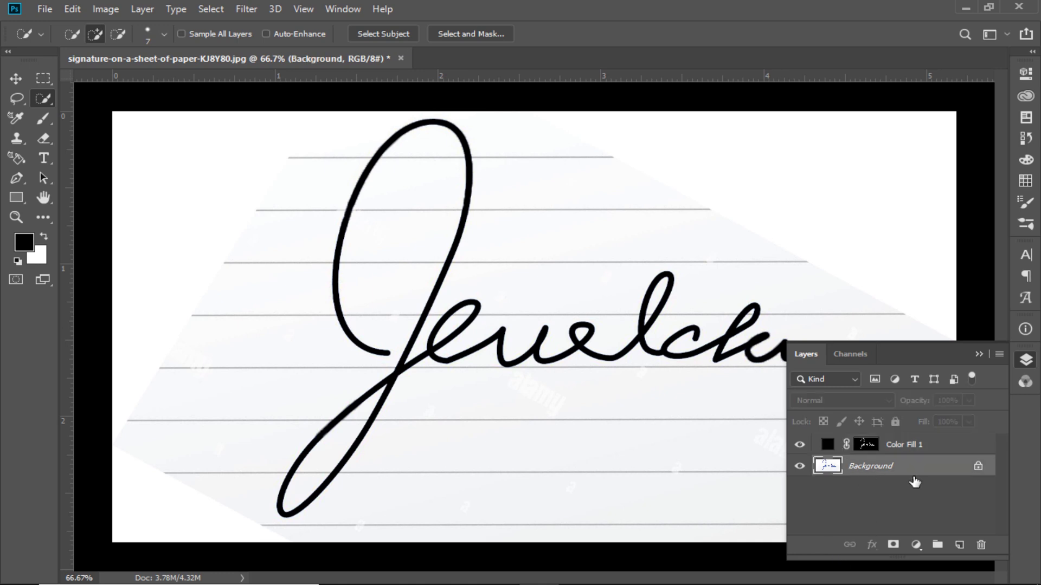
{"action": "left_click_drag", "start_coordinate": [915, 471], "coordinate": [981, 547]}
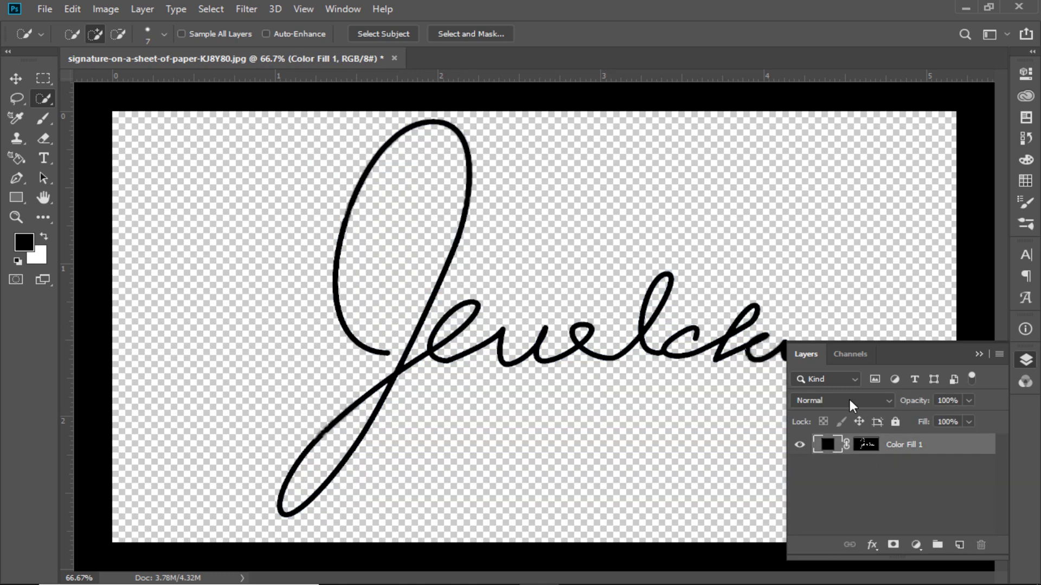
{"action": "left_click", "coordinate": [979, 353]}
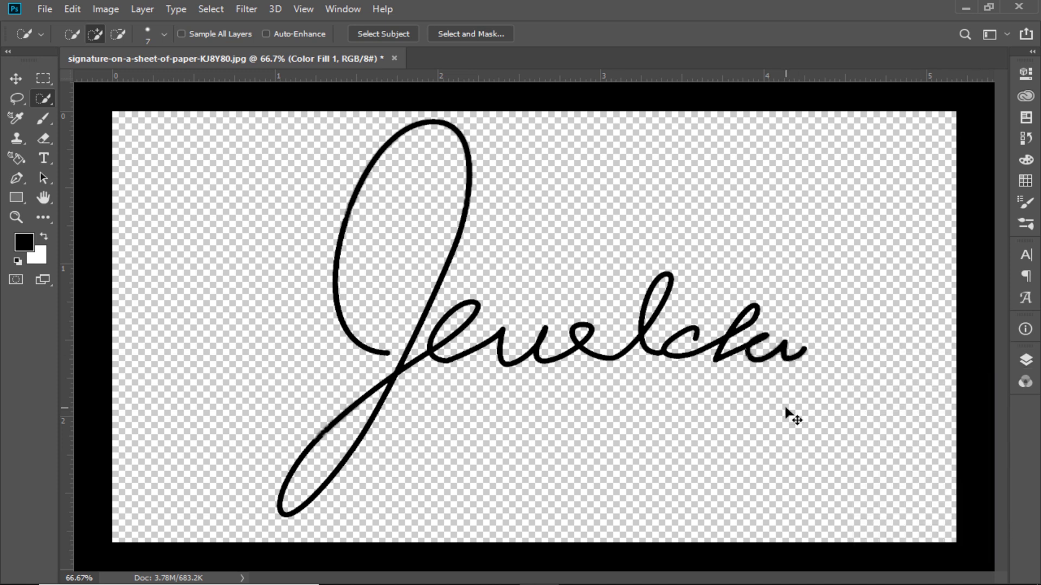
- Move the signature slightly down on the canvas with the Move tool
{"action": "key", "text": "ctrl+minus"}
{"action": "key", "text": "ctrl+plus"}
{"action": "key", "text": "ctrl+minus"}
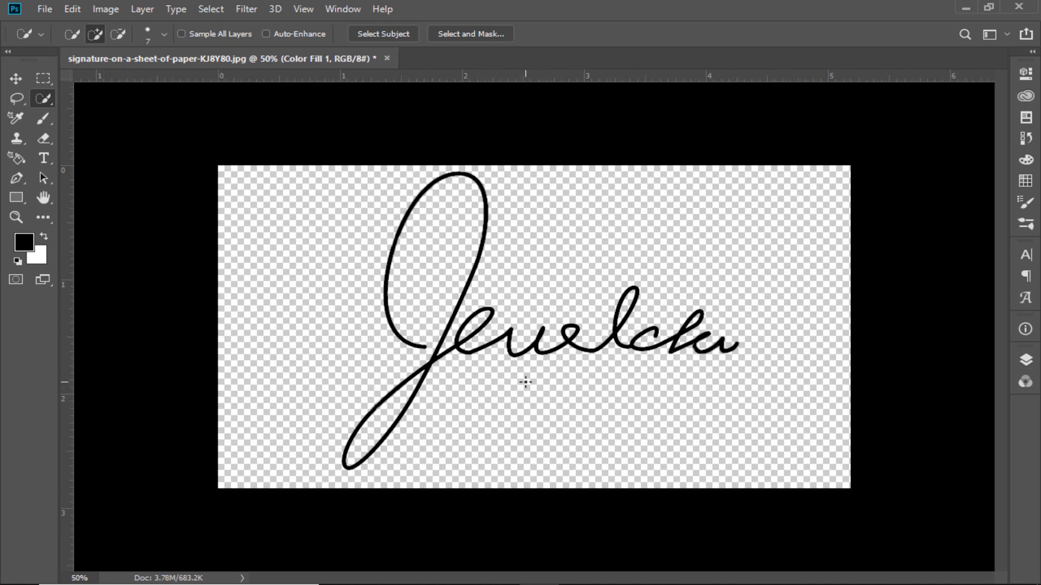
{"action": "key", "text": "v"}
{"action": "left_click_drag", "start_coordinate": [500, 344], "coordinate": [499, 347]}
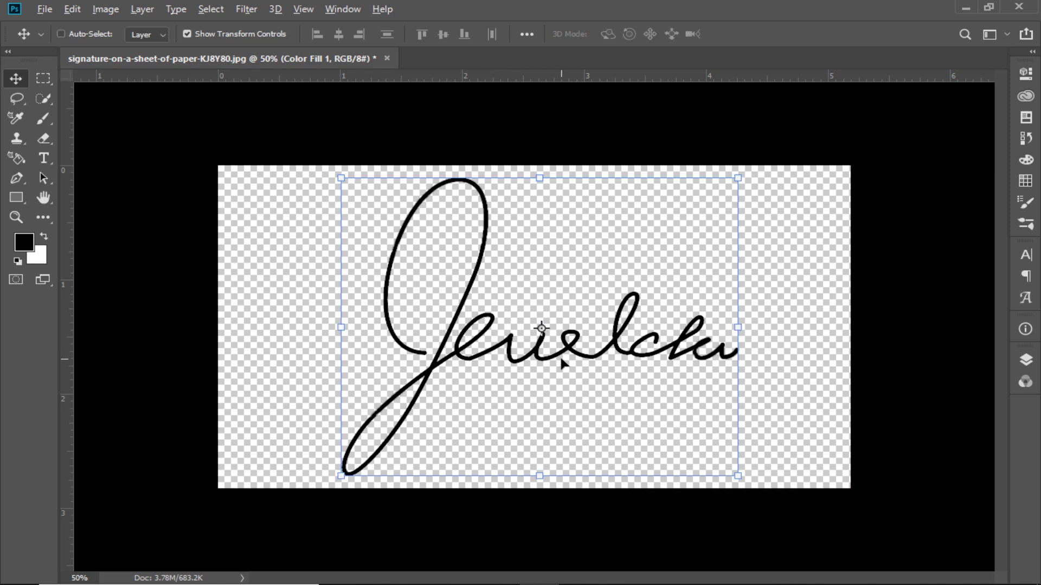
- Set up a Save for Web export as PNG-24 with transparency and check the image size
{"action": "key", "text": "ctrl+alt+shift+s"}
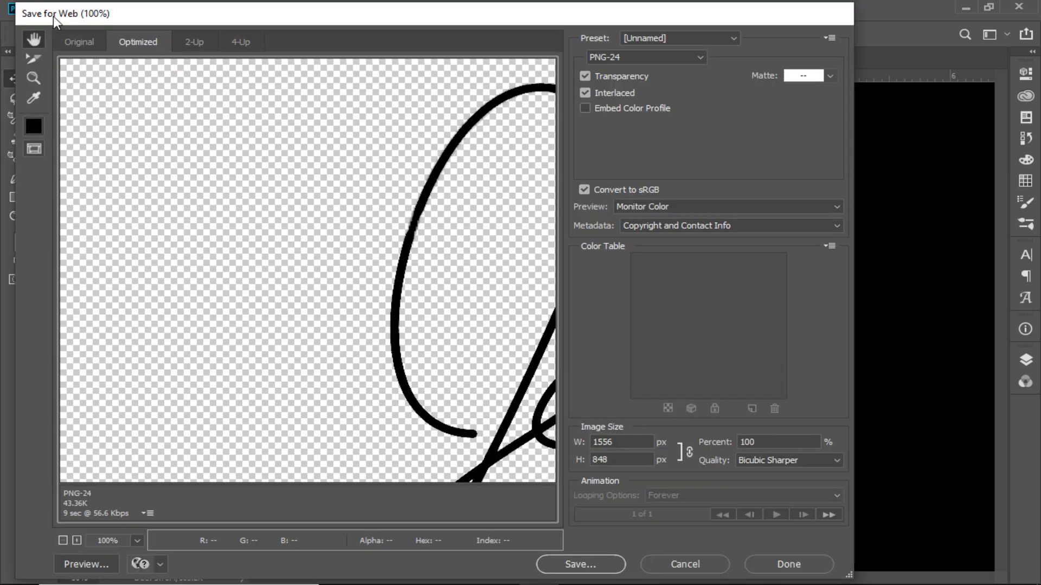
{"action": "key", "text": "ctrl+minus"}
{"action": "key", "text": "ctrl+minus"}
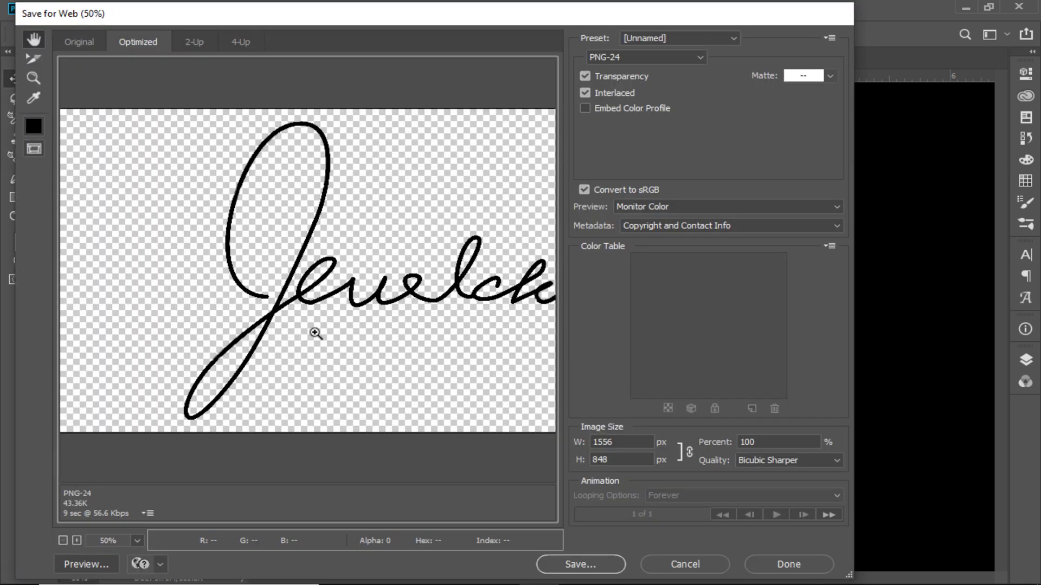
{"action": "left_click", "coordinate": [617, 58]}
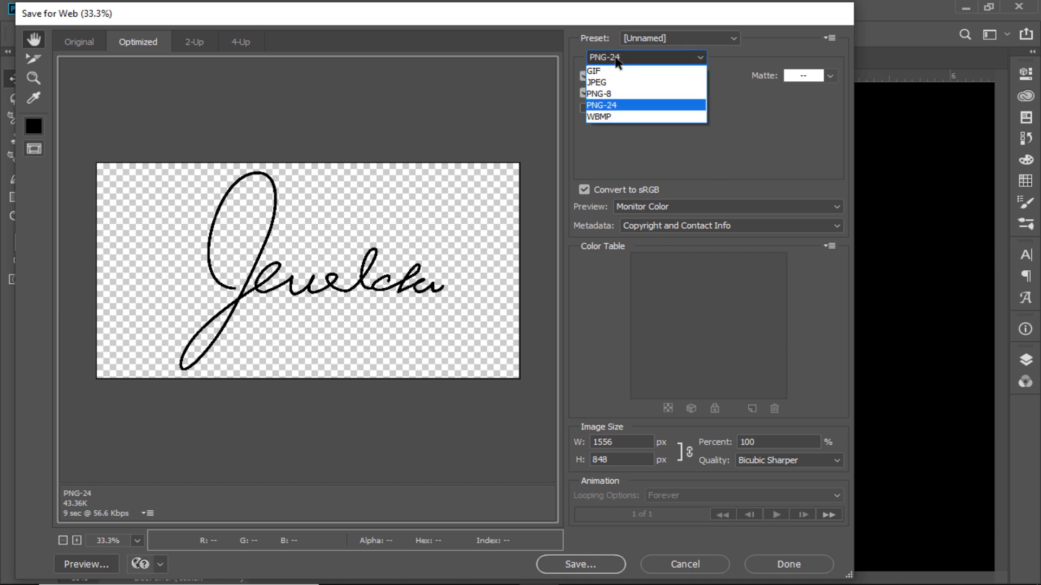
{"action": "left_click", "coordinate": [600, 106]}
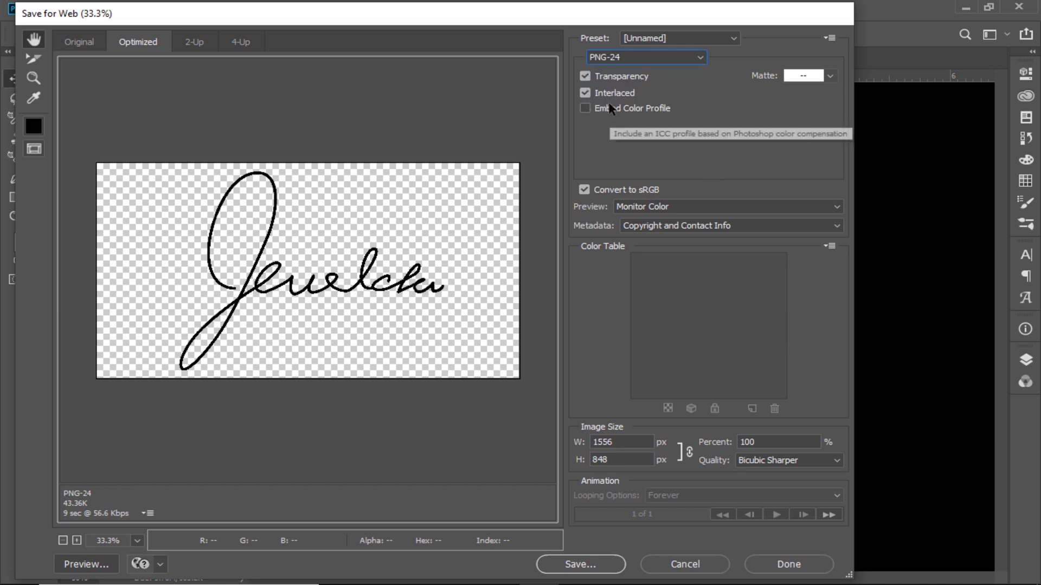
{"action": "left_click", "coordinate": [607, 442]}
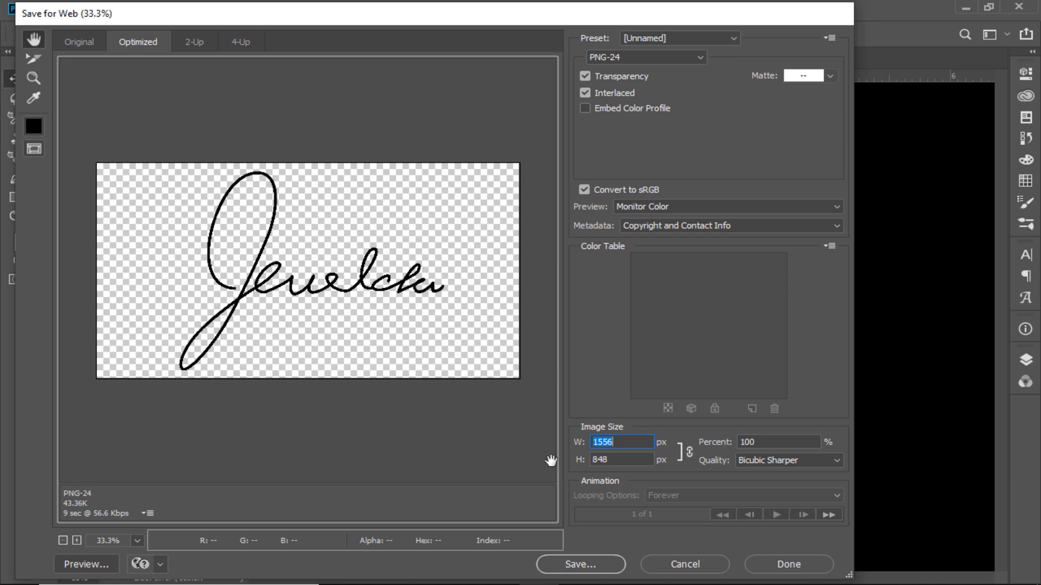
{"action": "left_click", "coordinate": [619, 460]}
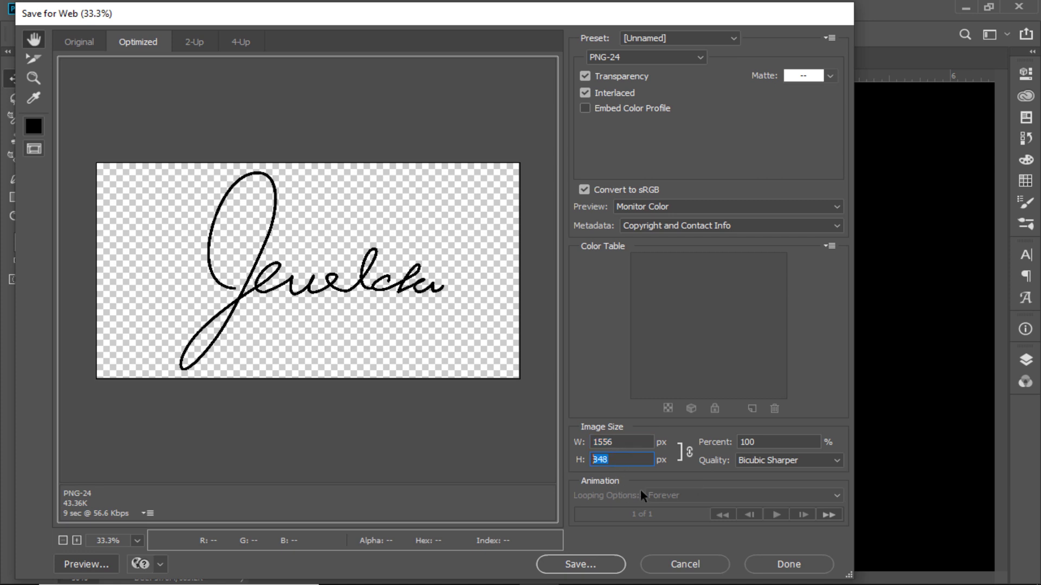
- Save the exported PNG to the Desktop as S.png
{"action": "left_click", "coordinate": [572, 565]}
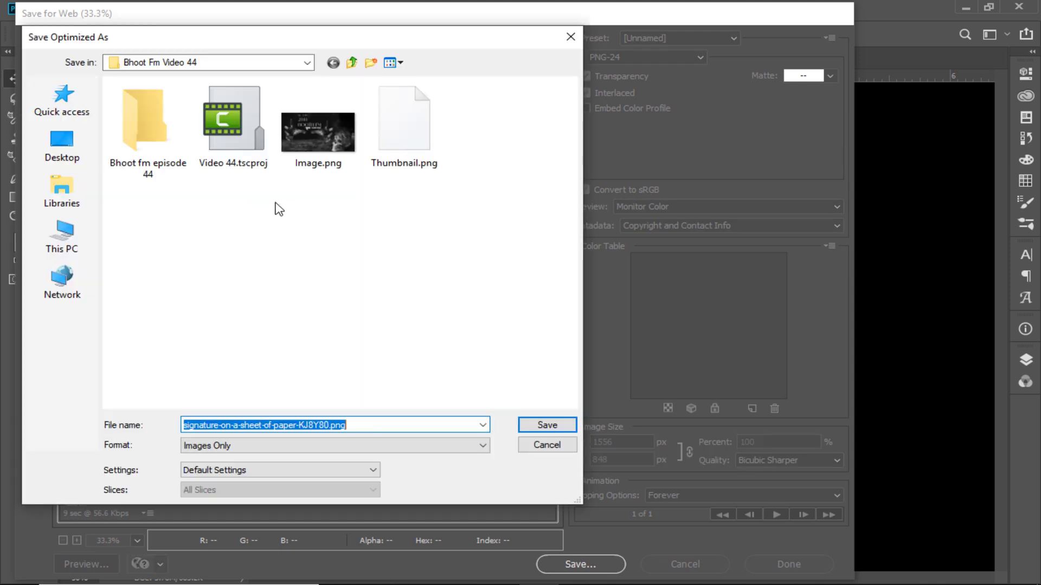
{"action": "left_click", "coordinate": [62, 142]}
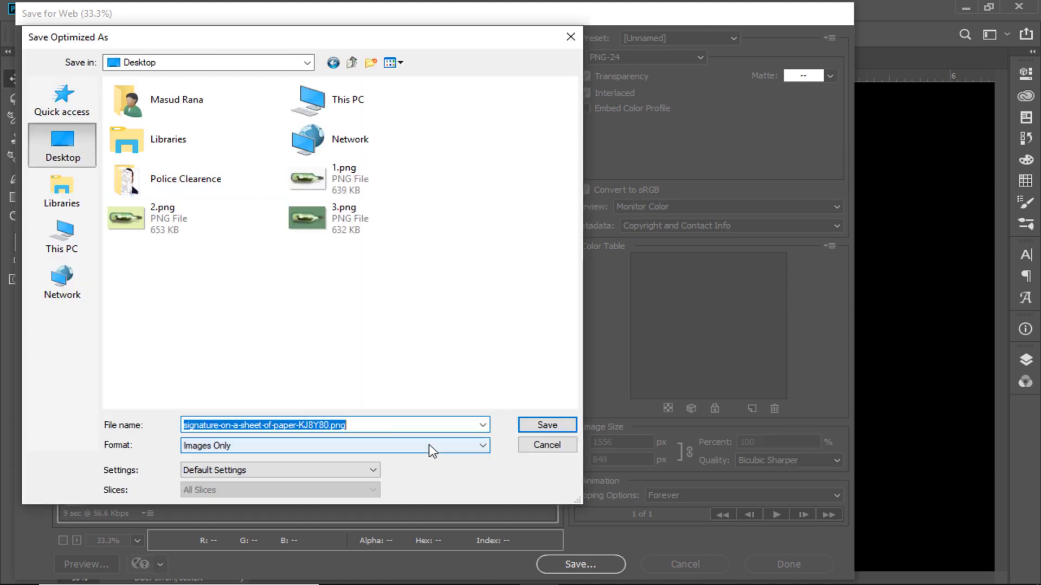
{"action": "left_click", "coordinate": [298, 425]}
{"action": "left_click_drag", "start_coordinate": [326, 425], "coordinate": [74, 420]}
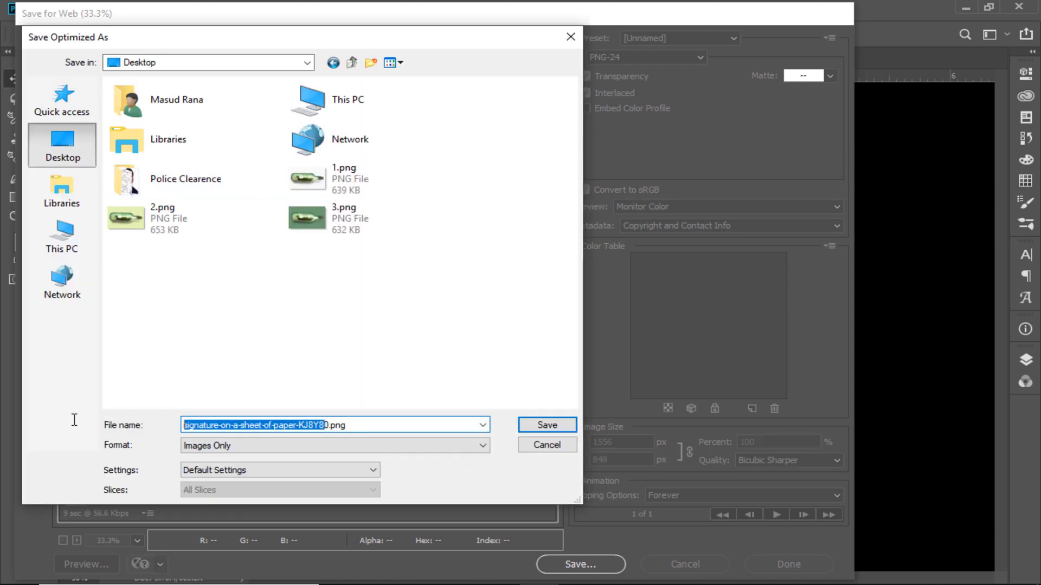
{"action": "key", "text": "Delete"}
{"action": "key", "text": "Delete"}
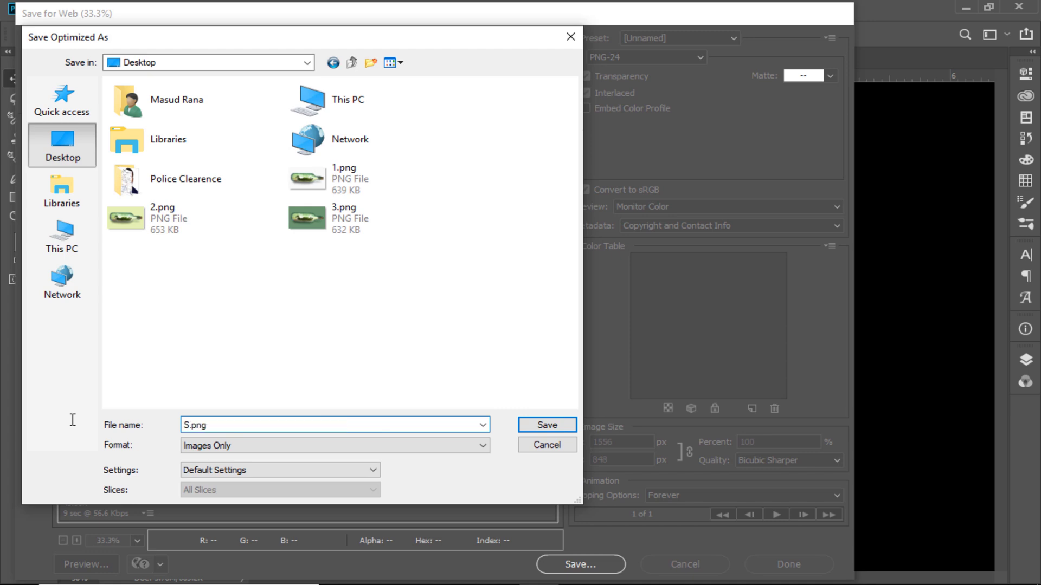
{"action": "key", "text": "Return"}
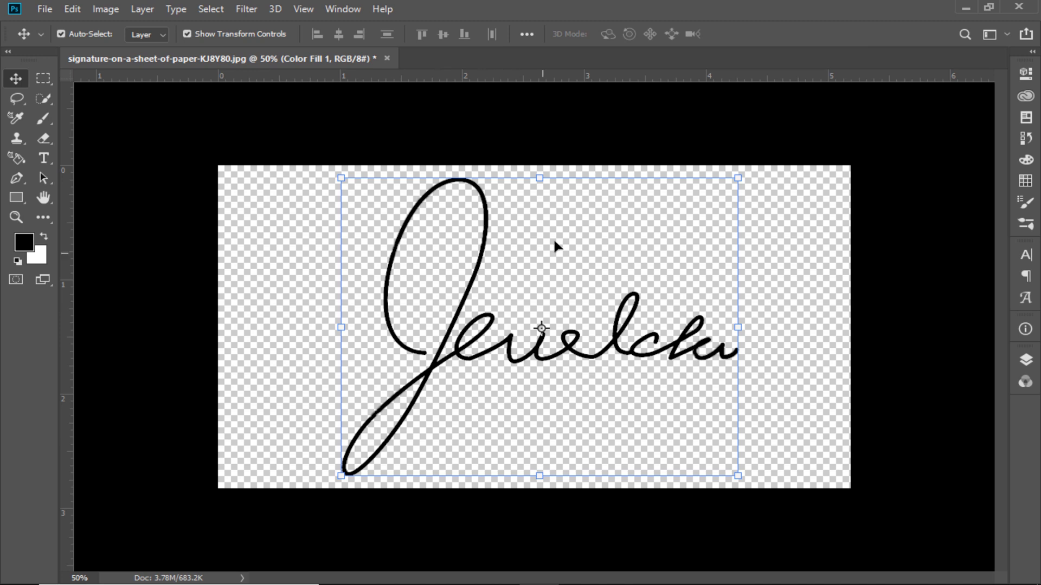
- Scale the signature proportionally to 89.04% and reposition it near the canvas center
{"action": "left_click_drag", "start_coordinate": [542, 177], "coordinate": [539, 211]}
{"action": "left_click_drag", "start_coordinate": [531, 351], "coordinate": [534, 343]}
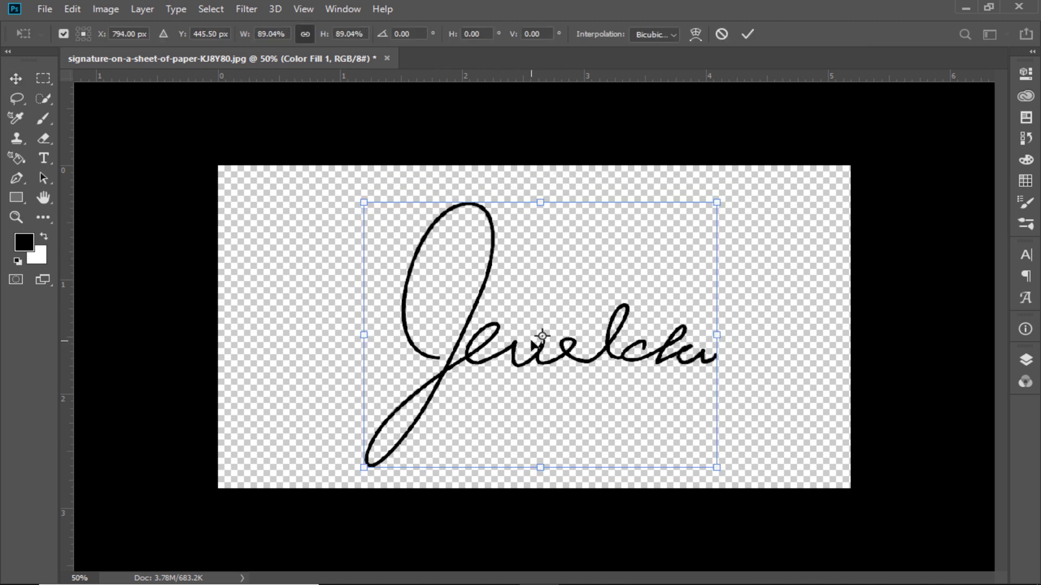
{"action": "key", "text": "Return"}
- Crop to 300 × 80 px at 300 px/in, extending the frame around the whole signature and centering the signature in it
{"action": "key", "text": "ctrl+minus"}
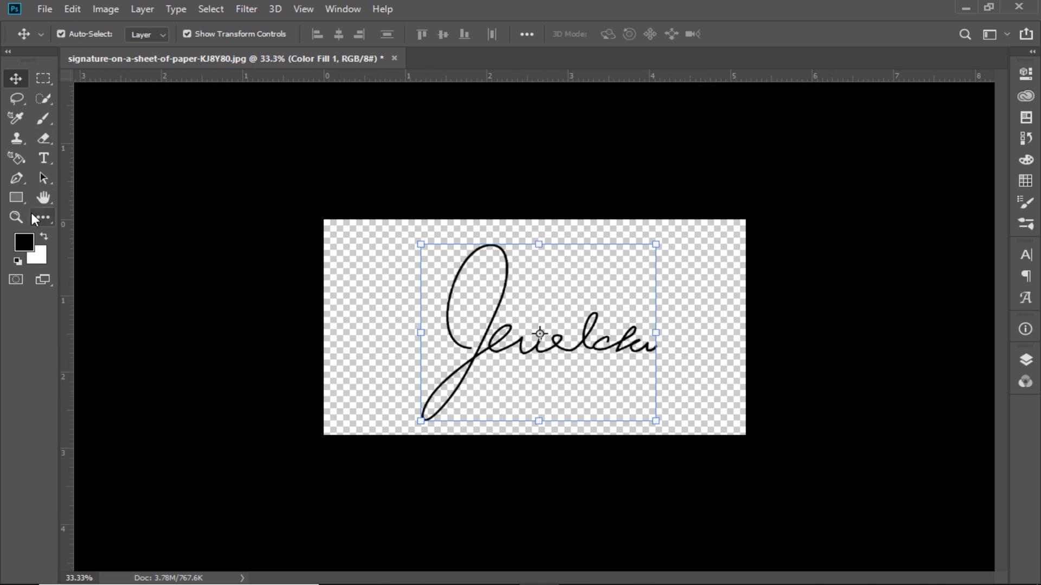
{"action": "key", "text": "c"}
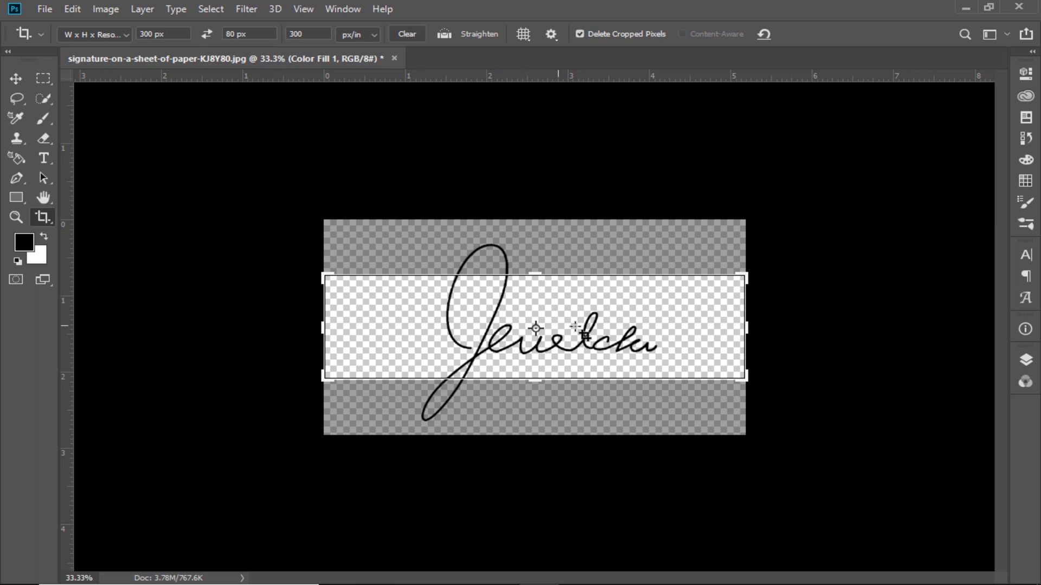
{"action": "mouse_move", "coordinate": [754, 328]}
{"action": "left_mouse_down"}
{"action": "mouse_move", "coordinate": [895, 328]}
{"action": "mouse_move", "coordinate": [701, 323]}
{"action": "mouse_move", "coordinate": [844, 323]}
{"action": "left_mouse_up"}
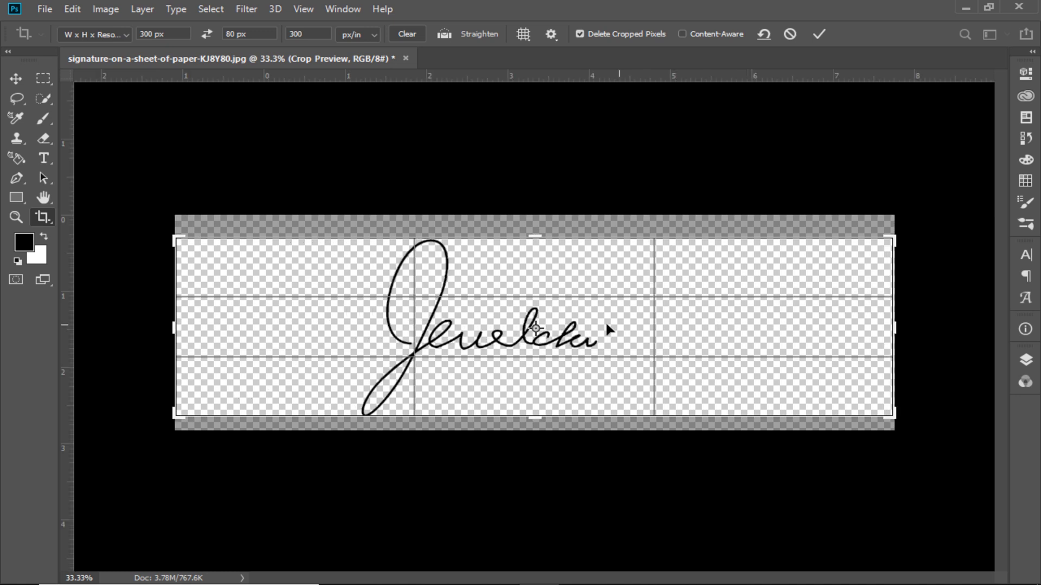
{"action": "left_click_drag", "start_coordinate": [607, 323], "coordinate": [645, 325]}
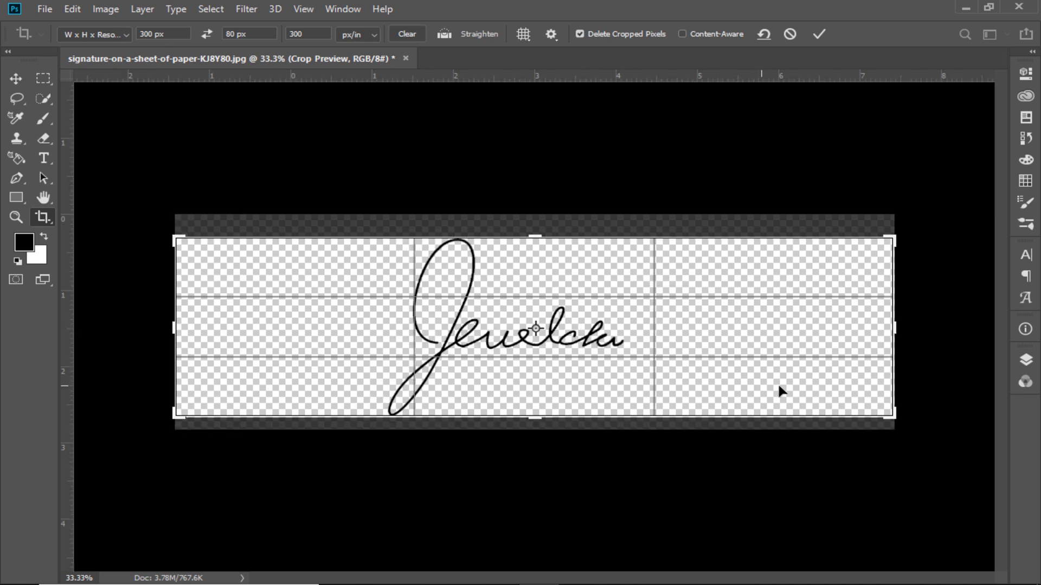
{"action": "left_click_drag", "start_coordinate": [900, 416], "coordinate": [935, 429]}
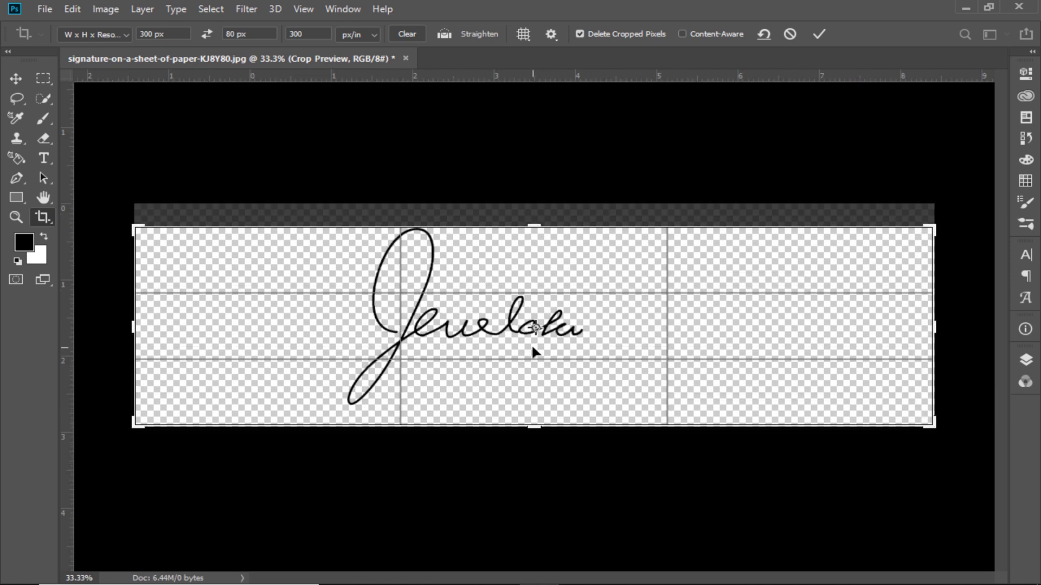
{"action": "mouse_move", "coordinate": [531, 344]}
{"action": "left_mouse_down"}
{"action": "mouse_move", "coordinate": [627, 356]}
{"action": "mouse_move", "coordinate": [597, 351]}
{"action": "left_mouse_up"}
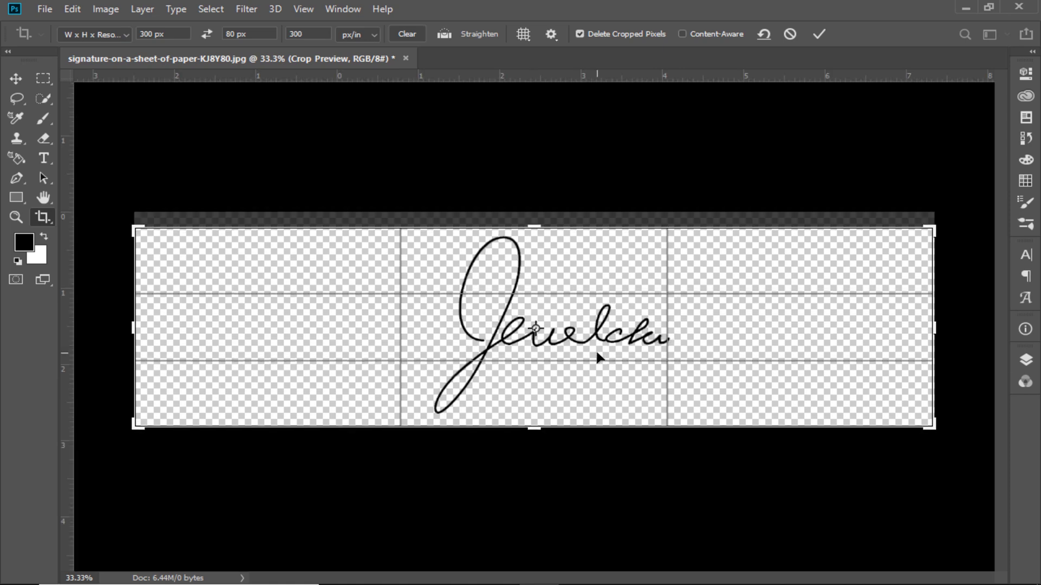
{"action": "left_click", "coordinate": [819, 34]}
{"action": "key", "text": "ctrl+1"}
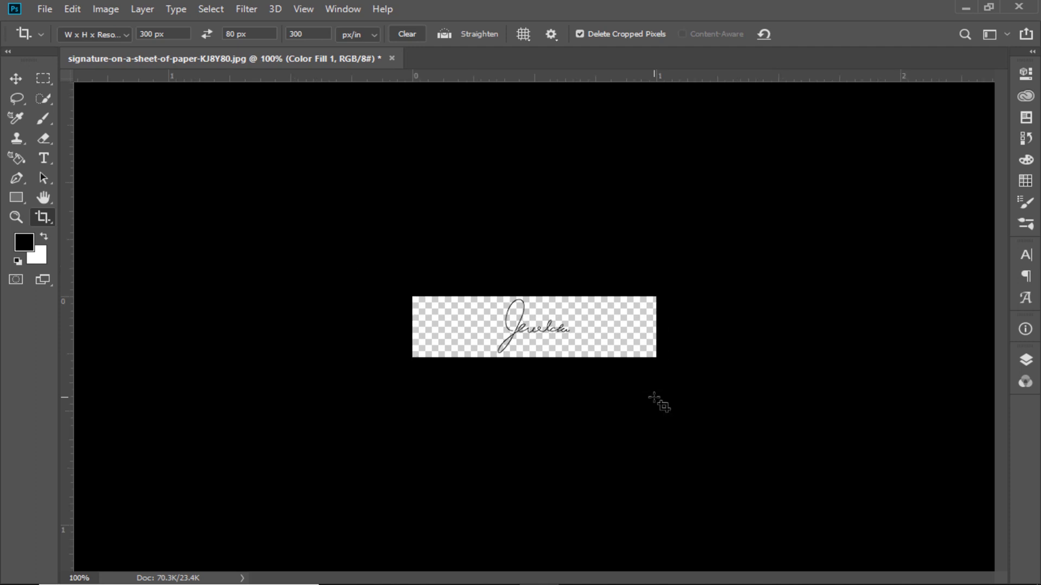
- Export the cropped signature with Save for Web as a transparent PNG-24 at 300 × 80 px
{"action": "key", "text": "ctrl+alt+shift+s"}
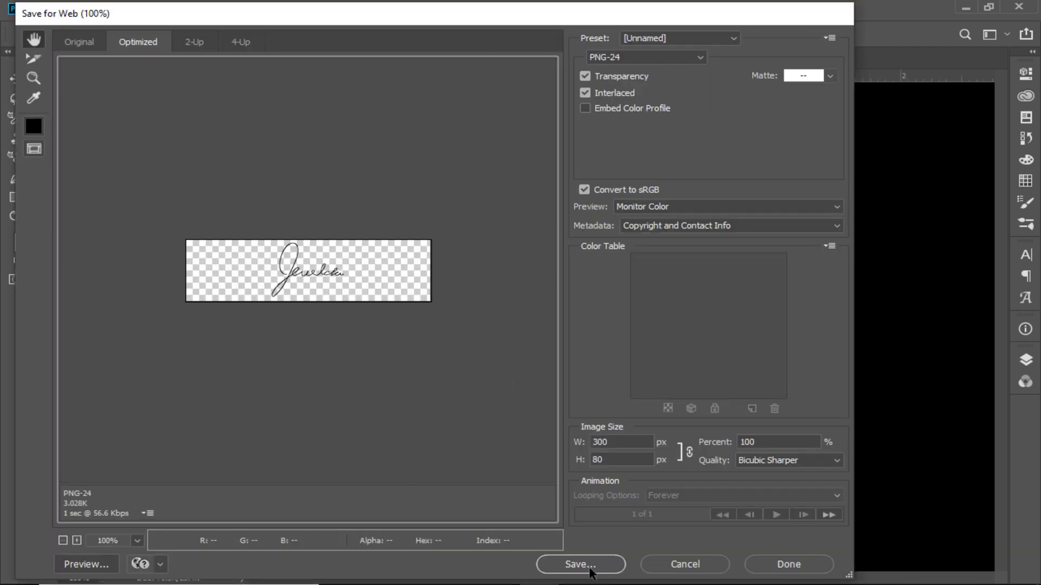
{"action": "left_click", "coordinate": [589, 572]}
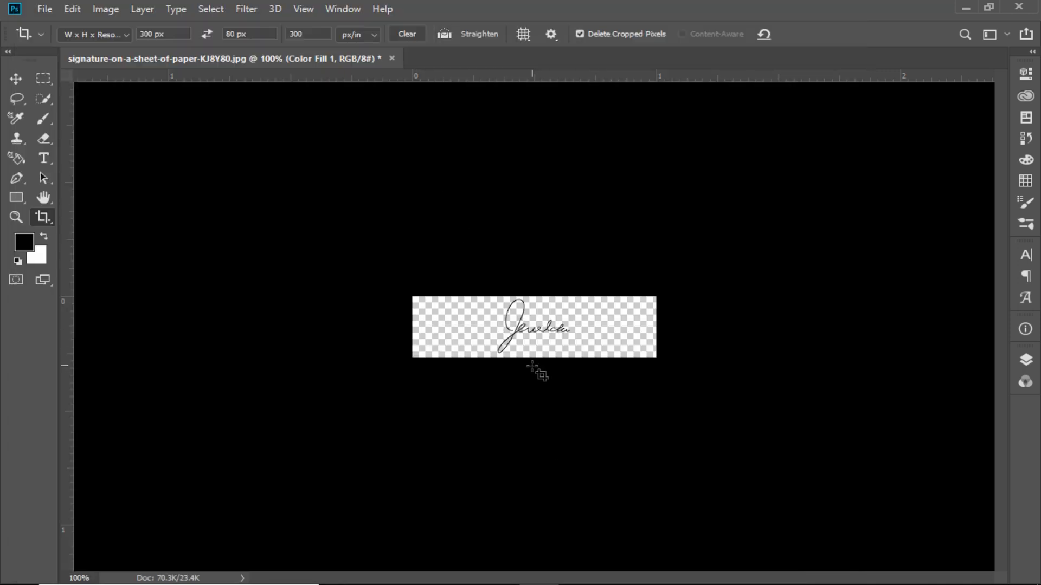
{"action": "key", "text": "ctrl+plus"}
{"action": "key", "text": "ctrl+plus"}
{"action": "key", "text": "ctrl+minus"}
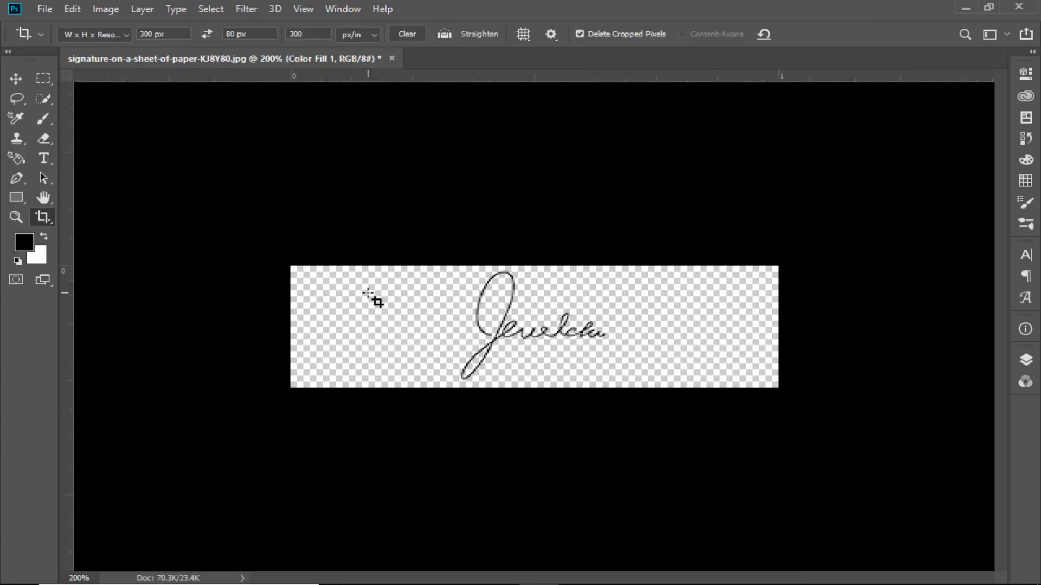